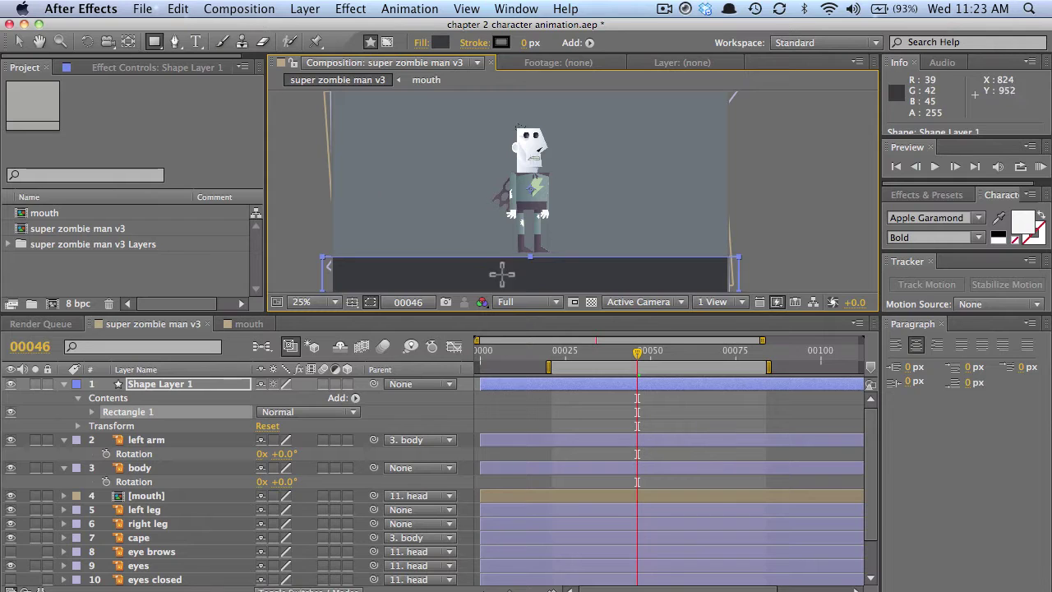
- Raise the dark floor rectangle until its top edge meets the soles of the character's feet
left_click_drag(502, 274, 531, 150)
left_click(19, 41)
scroll(506, 251, "up", 3)
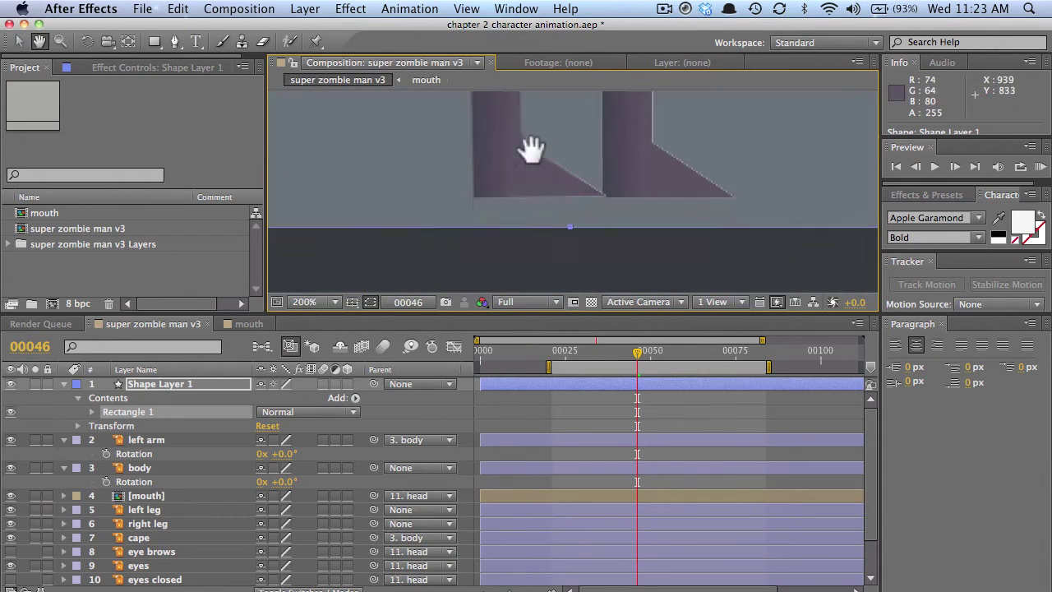
scroll(566, 254, "down", 3)
- Adjust the left leg layer's rotation so the leg stands straight on the floor
left_click(197, 510)
key("r")
left_click(284, 524)
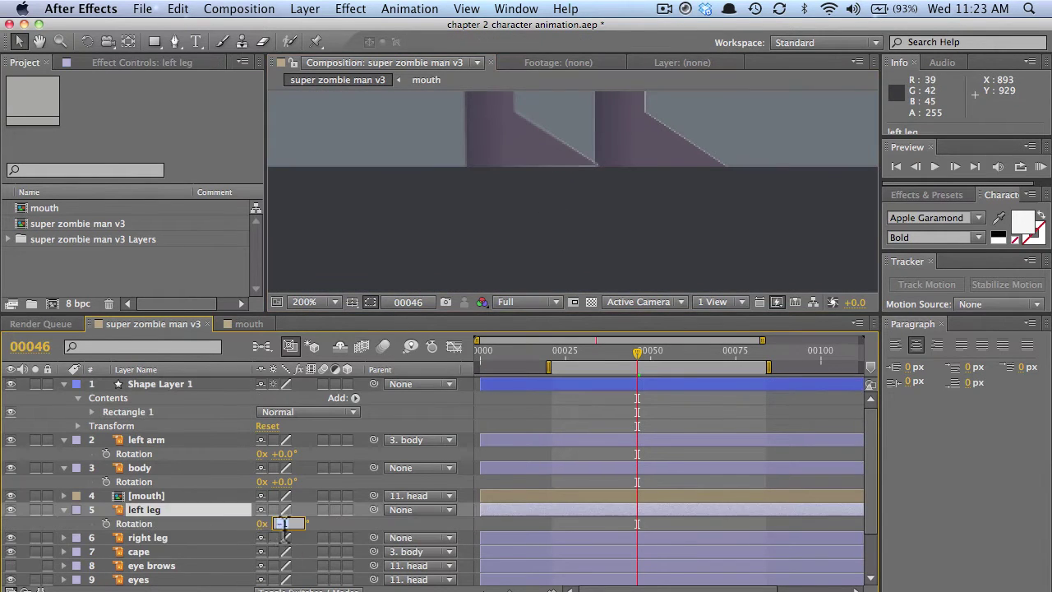
key("Return")
key("r")
scroll(353, 195, "down", 2)
key("space")
scroll(426, 165, "down", 1)
left_click_drag(398, 138, 421, 197)
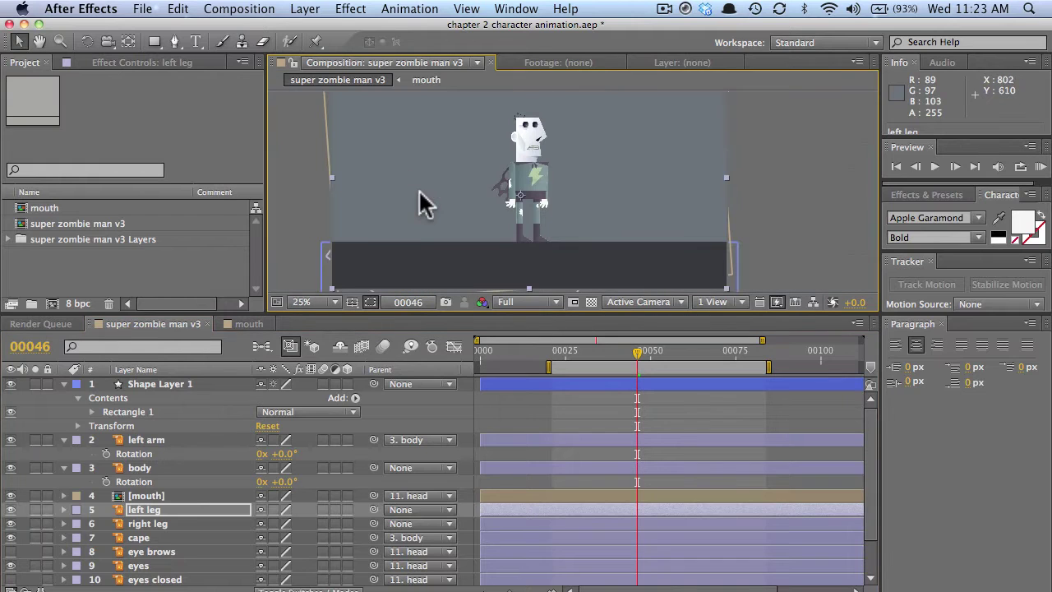
left_click(460, 202)
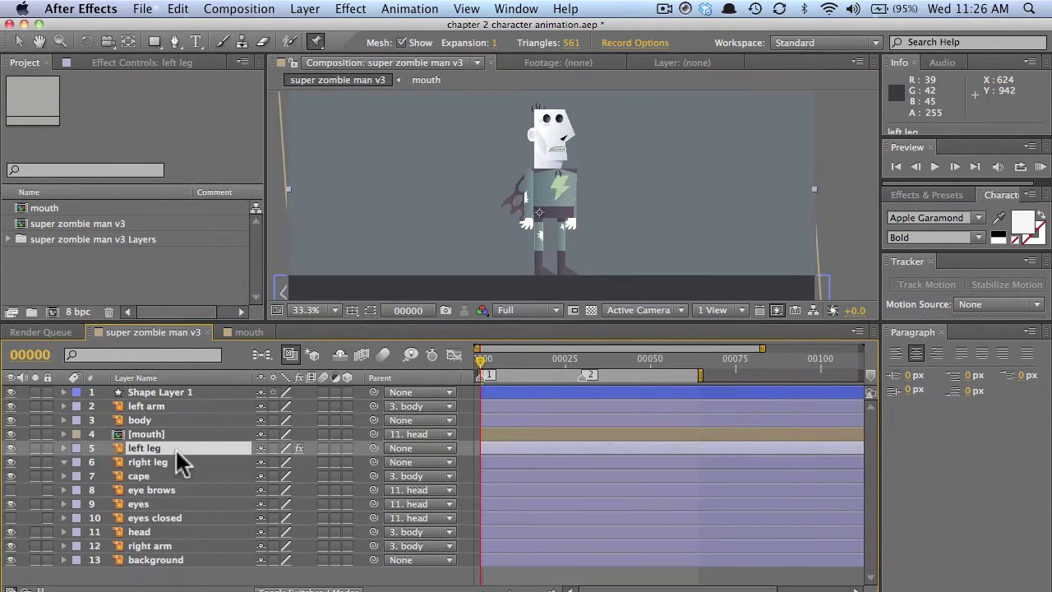
- Place puppet pins on the left leg layer at the hip, knee, heel and toe
left_click(19, 41)
left_click(317, 42)
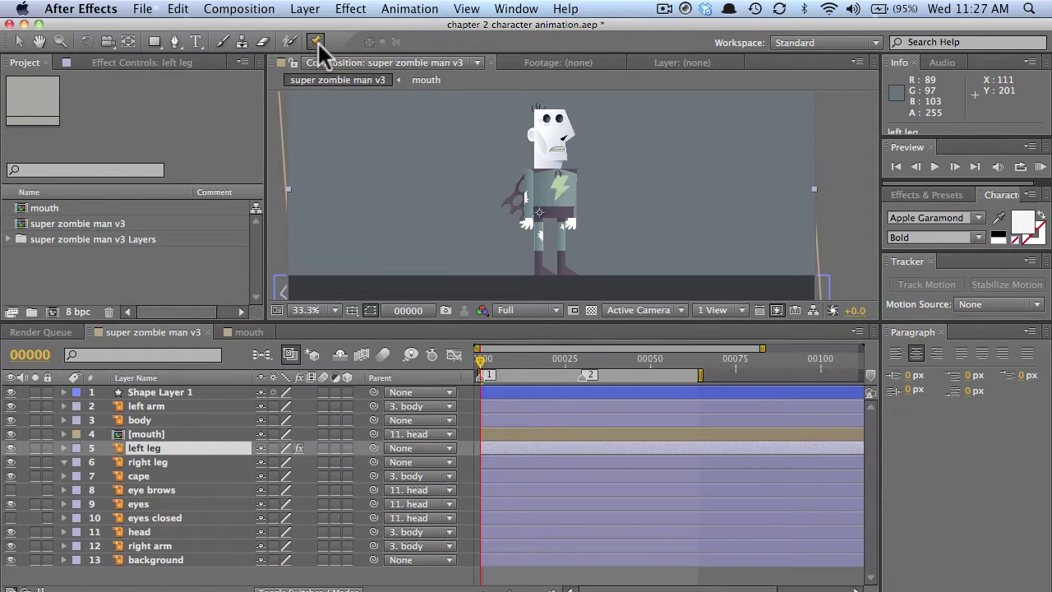
left_click(536, 247)
scroll(518, 253, "up", 3)
scroll(491, 260, "down", 1)
left_click_drag(493, 283, 520, 220)
left_click(495, 102)
left_click(499, 178)
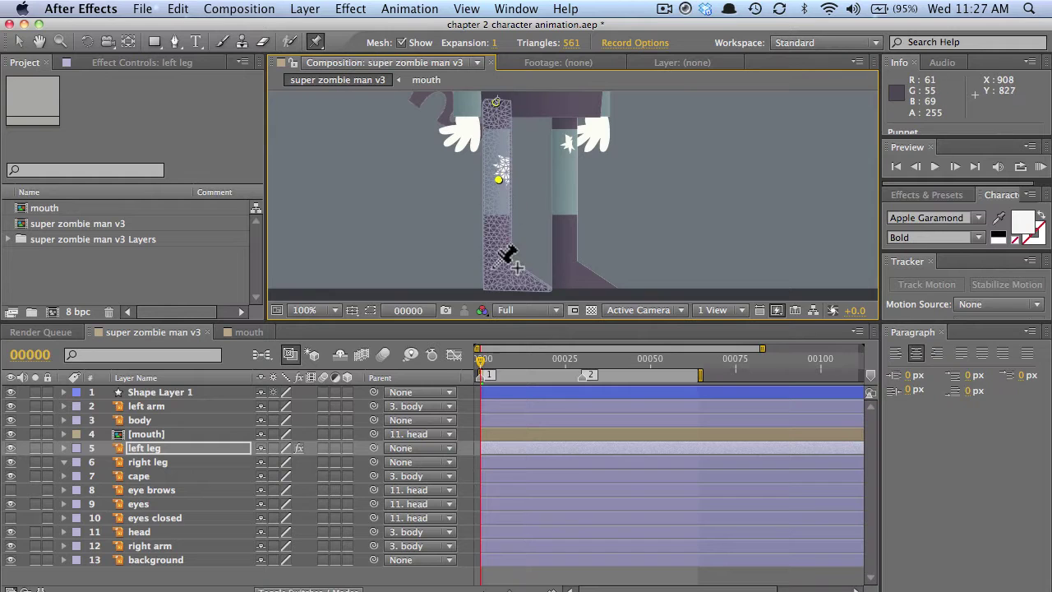
left_click(491, 272)
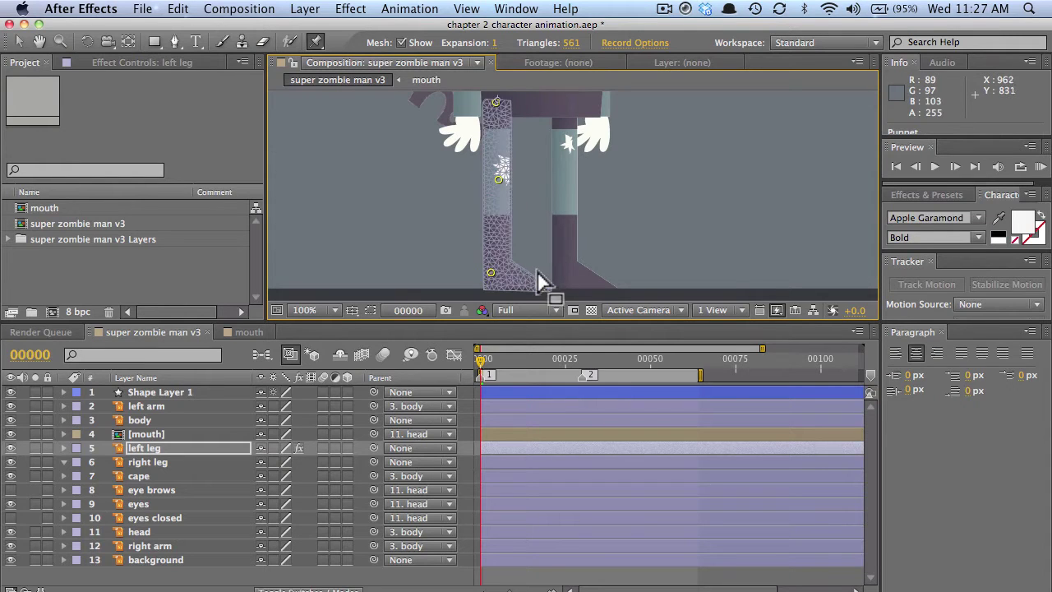
- Place puppet pins on the right leg layer at the hip, knee, heel and toe
left_click(160, 461)
left_click(563, 100)
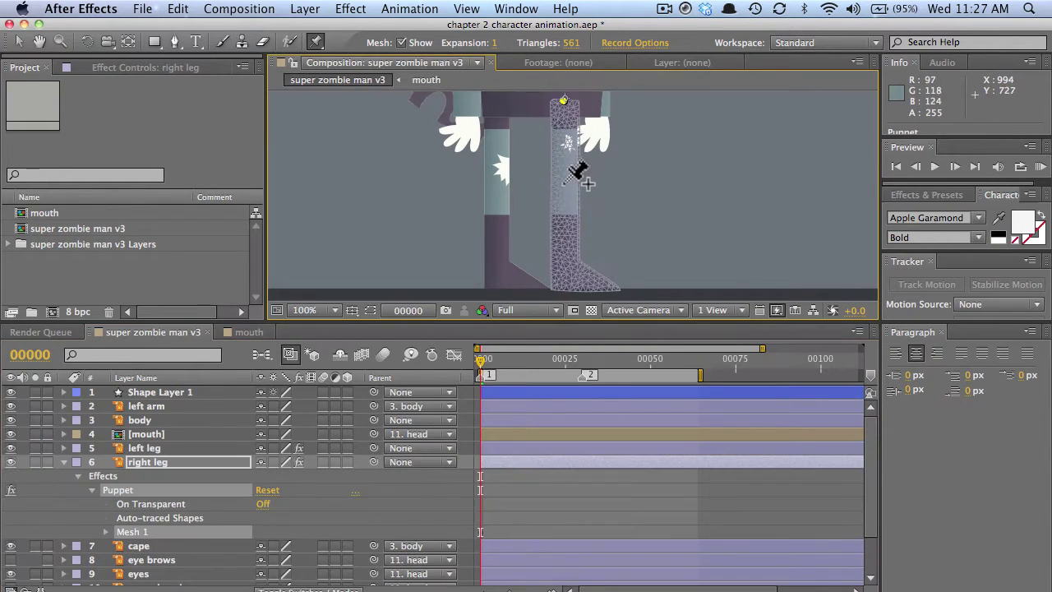
left_click(567, 178)
left_click(561, 275)
left_click(611, 285)
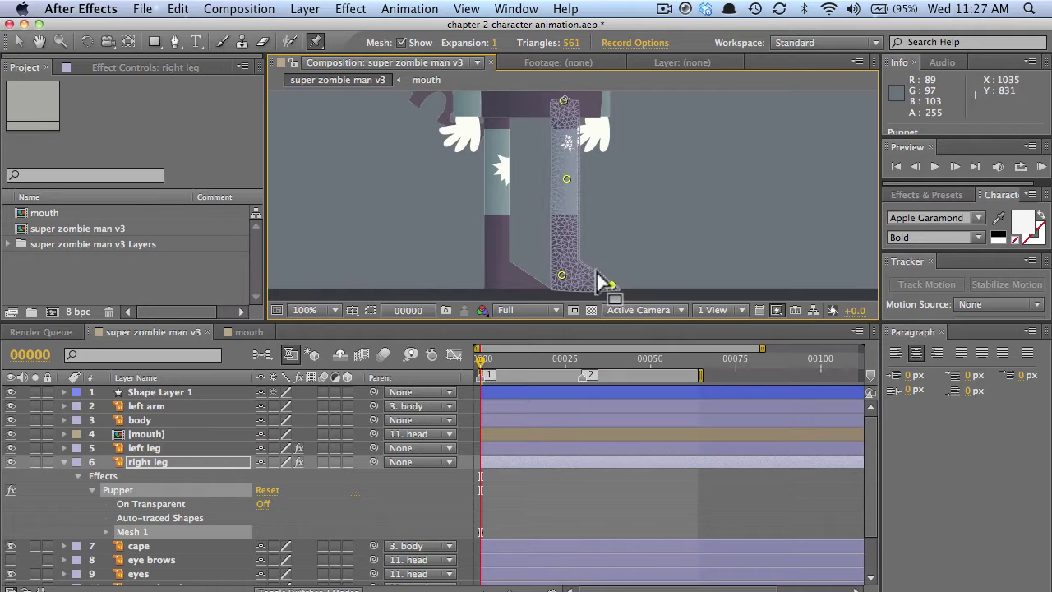
- Try bending the right leg by moving its knee pin slightly forward, and undo the move
left_click(19, 42)
left_click_drag(566, 180, 575, 182)
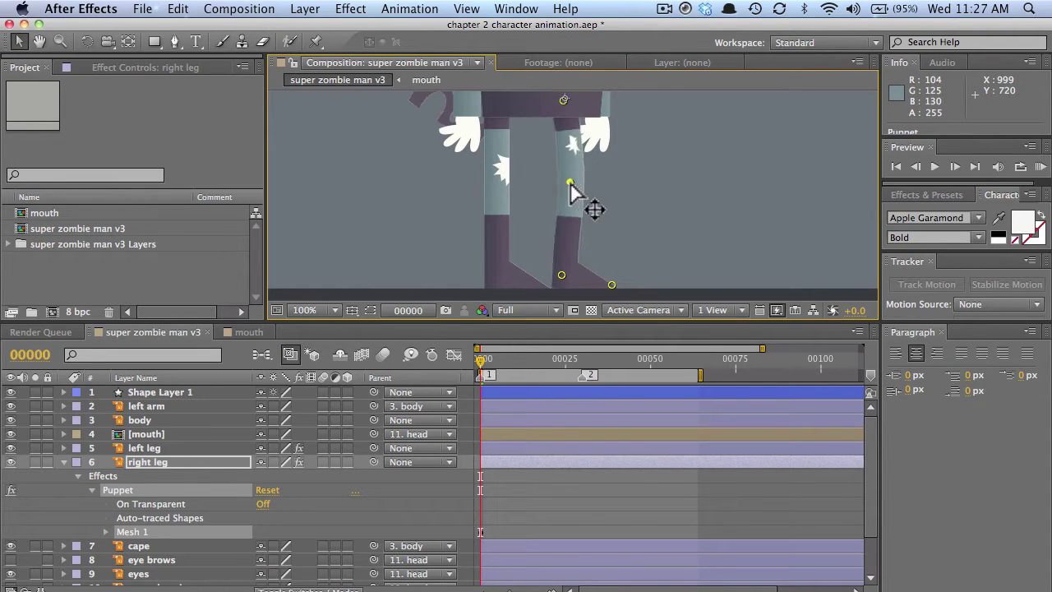
key("cmd+z")
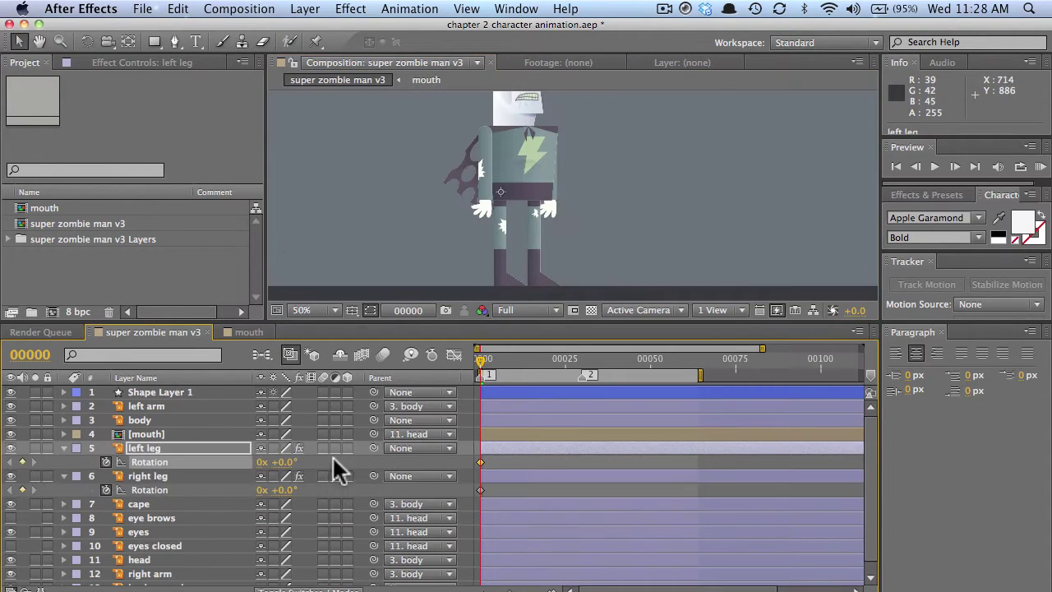
- At frame 0, rotate the left leg to +27° and the right leg to −15°, and bend the left knee back with its puppet pins
left_click_drag(282, 462, 275, 489)
left_click(163, 448)
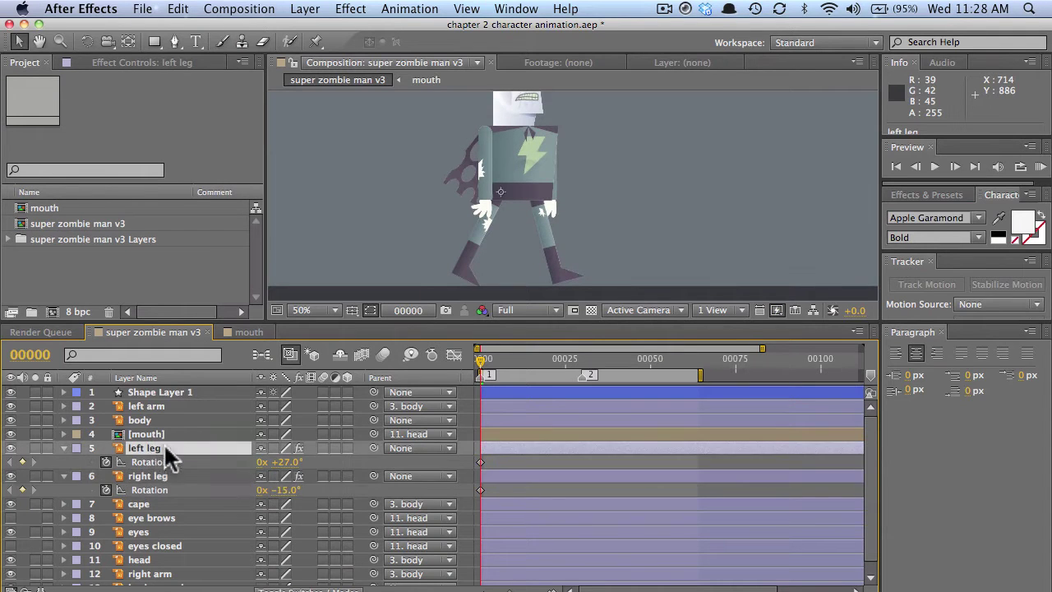
key("u")
left_click(128, 461)
left_click(92, 462)
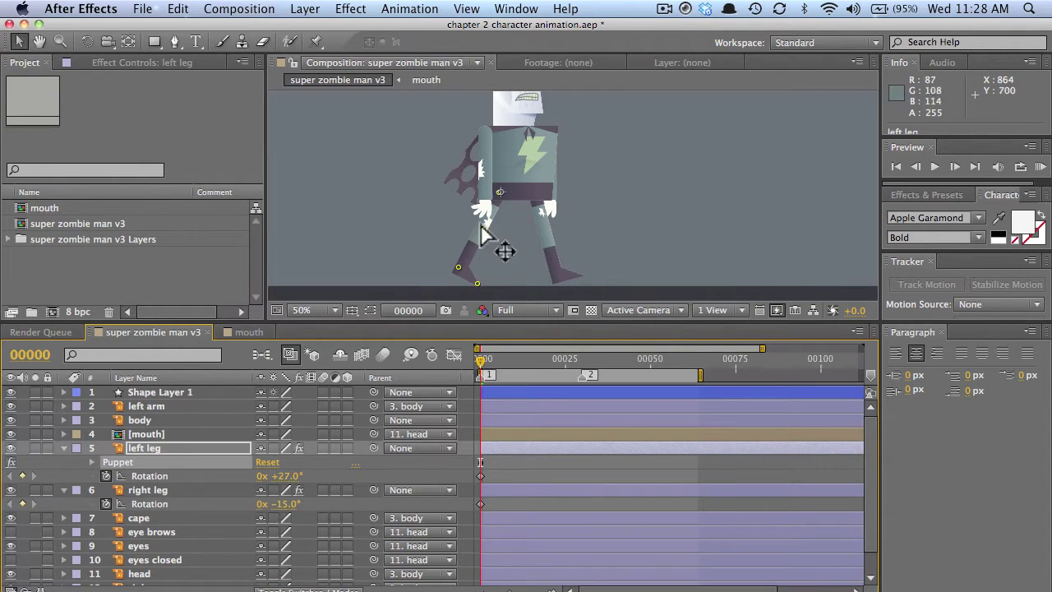
left_click_drag(481, 226, 493, 232)
left_click_drag(458, 267, 458, 244)
left_click_drag(477, 284, 498, 233)
left_click_drag(456, 273, 444, 272)
- Pose the right leg for a heel strike at frame 0 by raising its toe pin and adjusting its knee and heel pins
left_click(141, 489)
key("u")
left_click(93, 504)
left_click(119, 504)
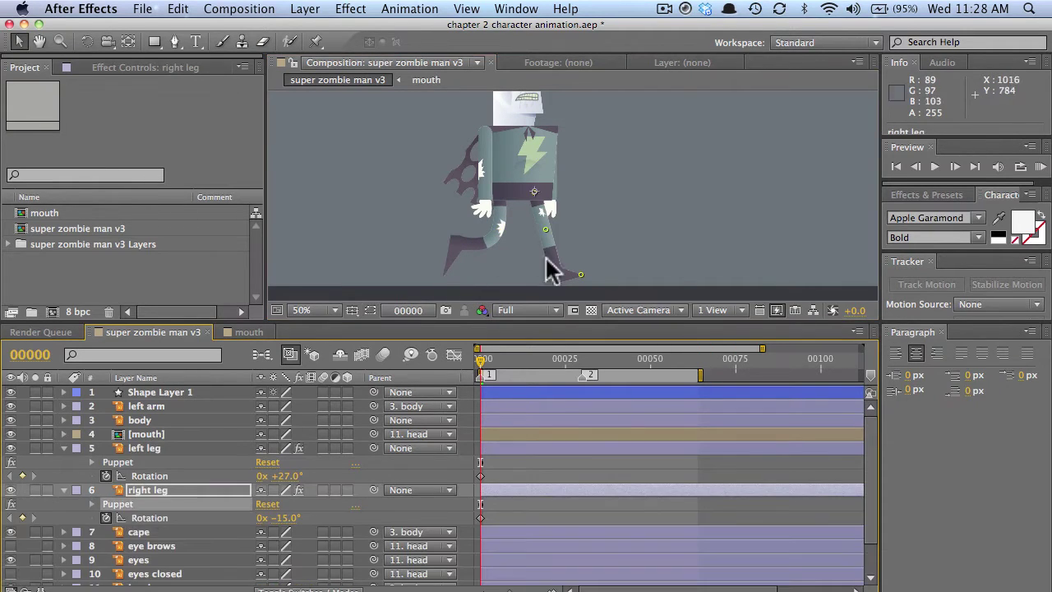
left_click_drag(580, 275, 584, 269)
left_click_drag(546, 229, 542, 230)
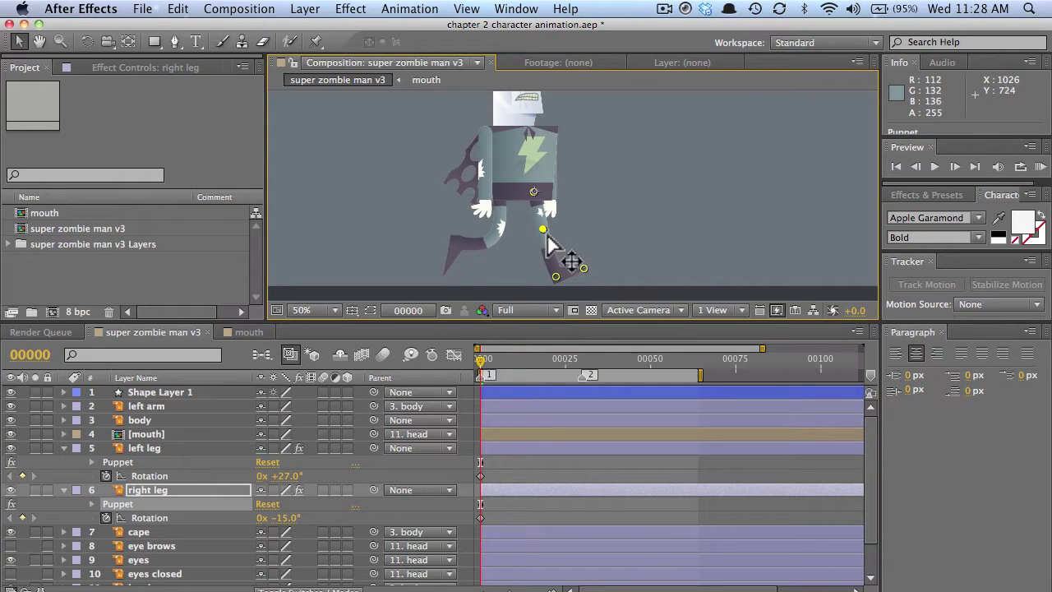
left_click_drag(556, 278, 557, 277)
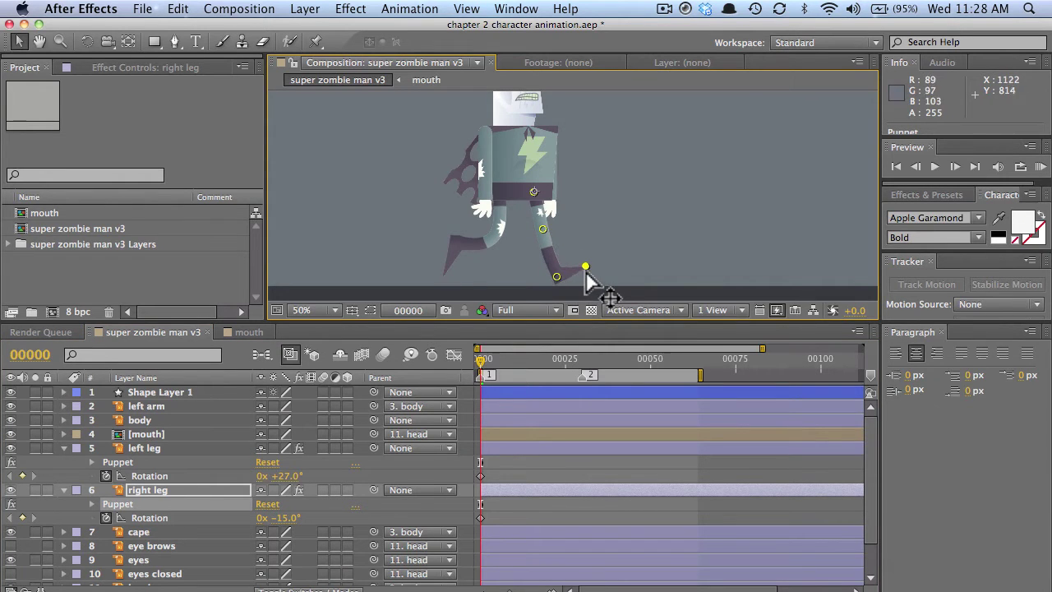
- Keyframe both legs' positions at frame 0, bringing them closer with the left leg at 927, 624 and the right leg at 982, 622
left_click(196, 491)
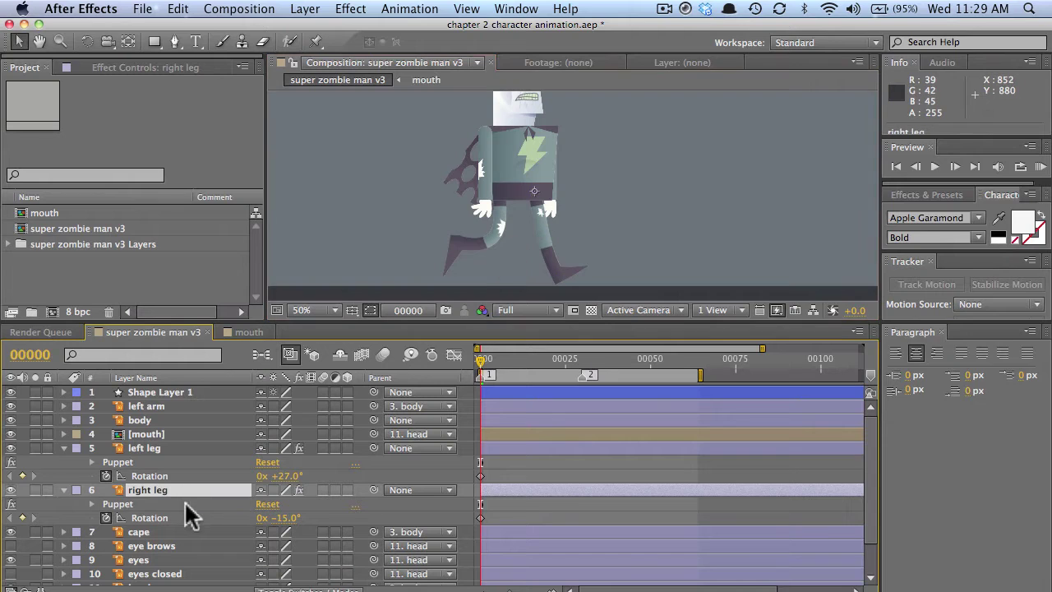
key("p")
left_click(106, 504)
left_click(144, 449)
key("p")
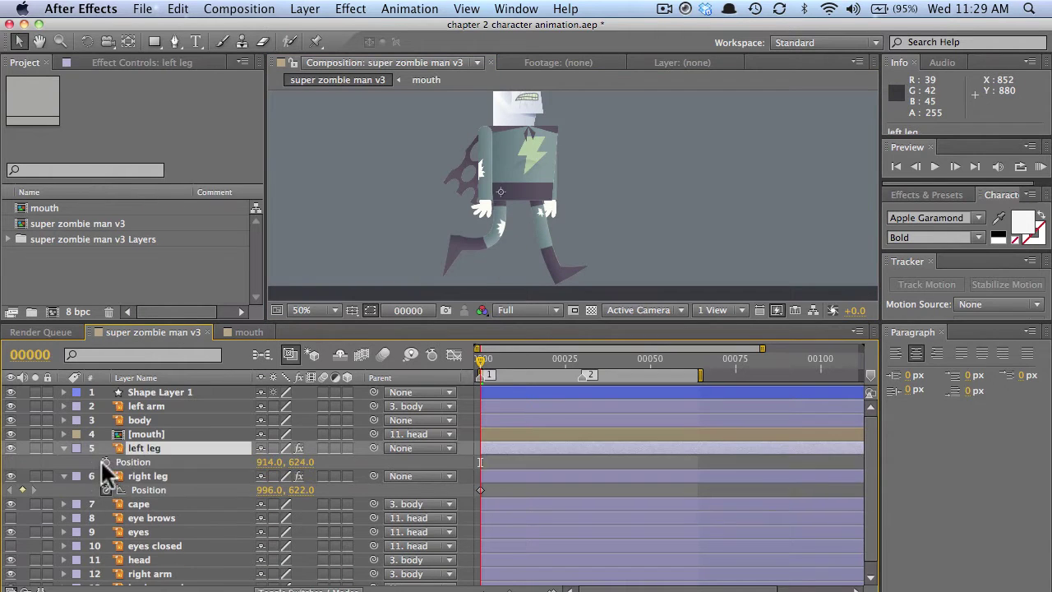
left_click(105, 462)
left_click(152, 478)
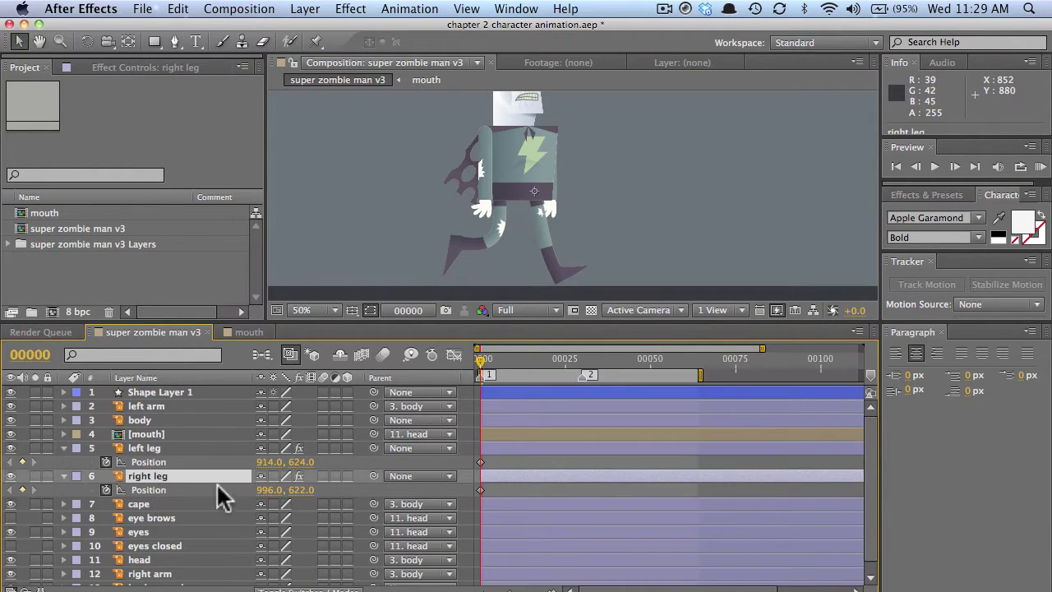
left_click_drag(266, 491, 279, 462)
- Reveal the left leg's keyframed properties and show its puppet pins
key("u")
left_click(92, 462)
left_click(148, 461)
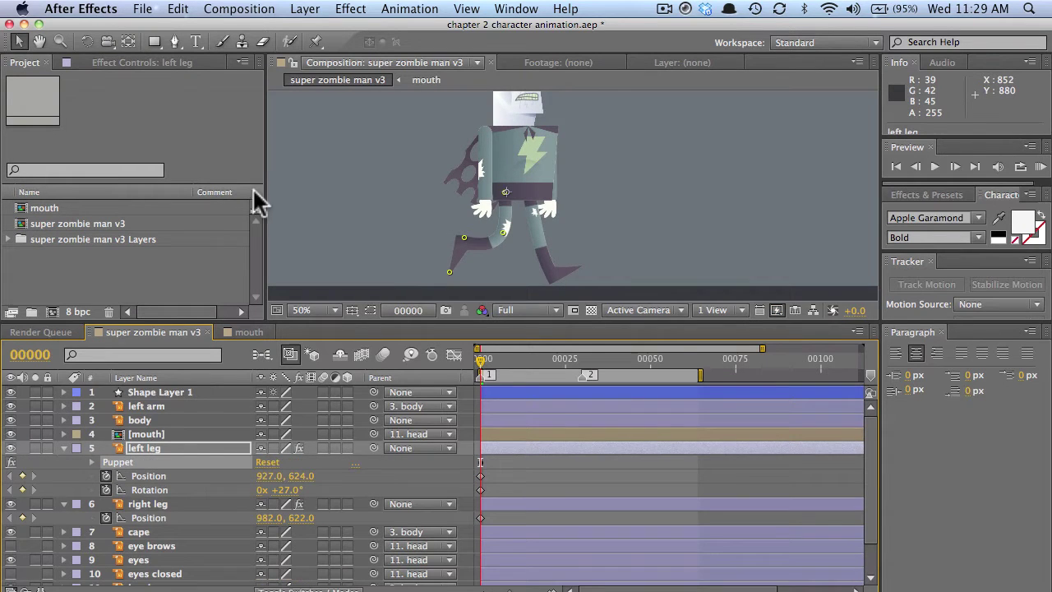
- Reveal the right leg's keyframed properties and refine its knee, heel and toe pins for the heel strike at frame 0
left_click(148, 503)
key("u")
left_click(92, 517)
left_click(130, 517)
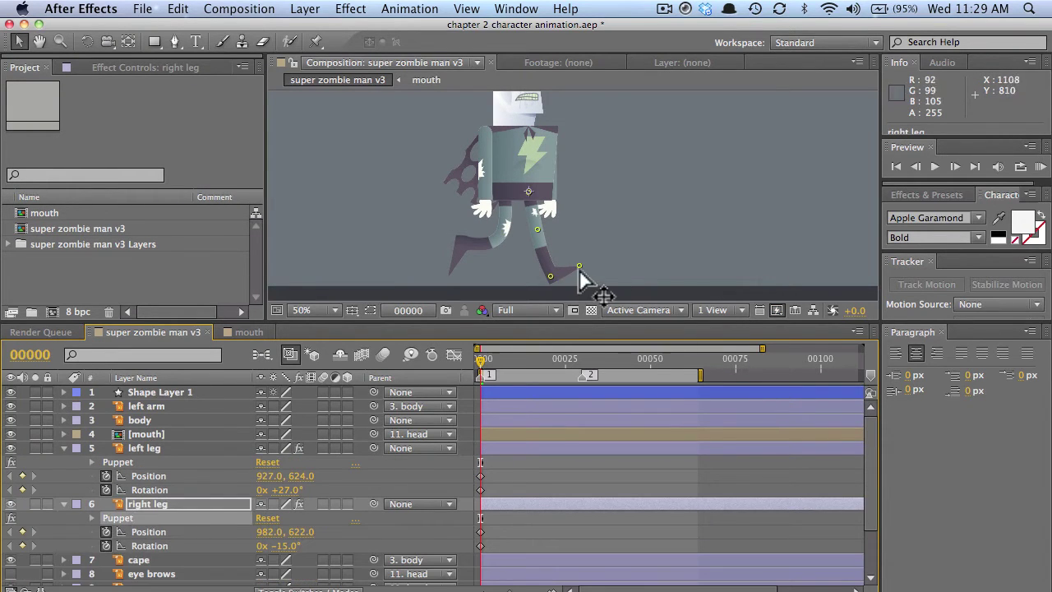
left_click(538, 230)
left_click_drag(550, 277, 548, 280)
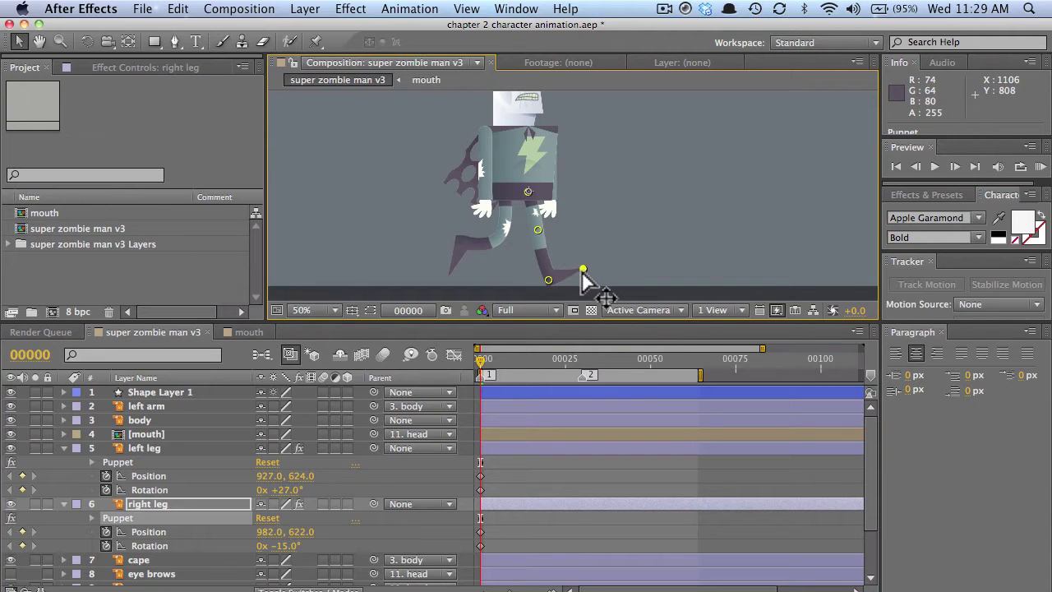
left_click(537, 230)
left_click(550, 279)
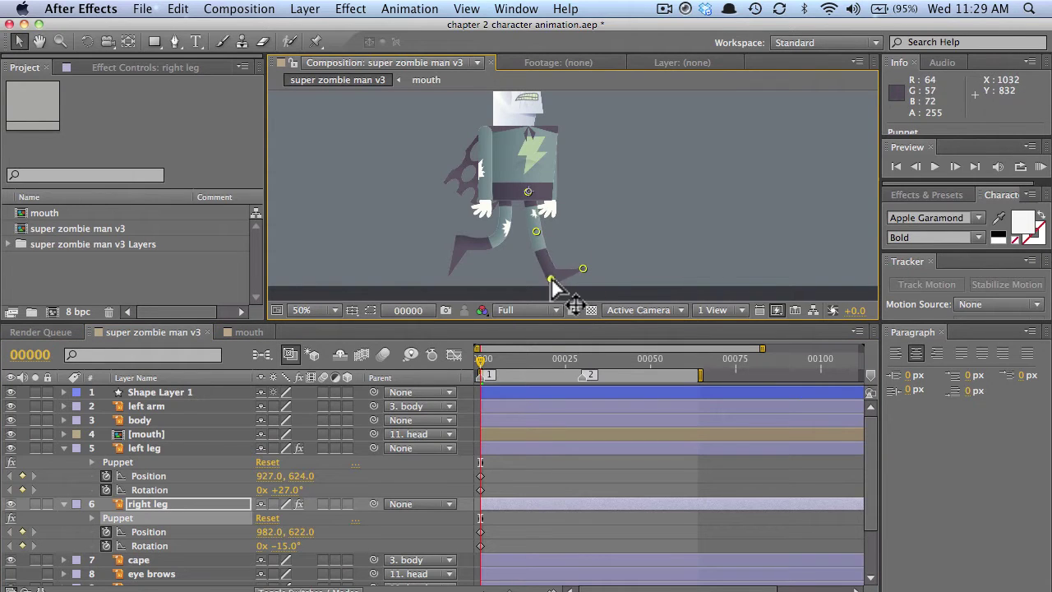
- Set the right leg's rotation to −18° at frame 0 and check its toe pin placement
left_click_drag(291, 547, 288, 544)
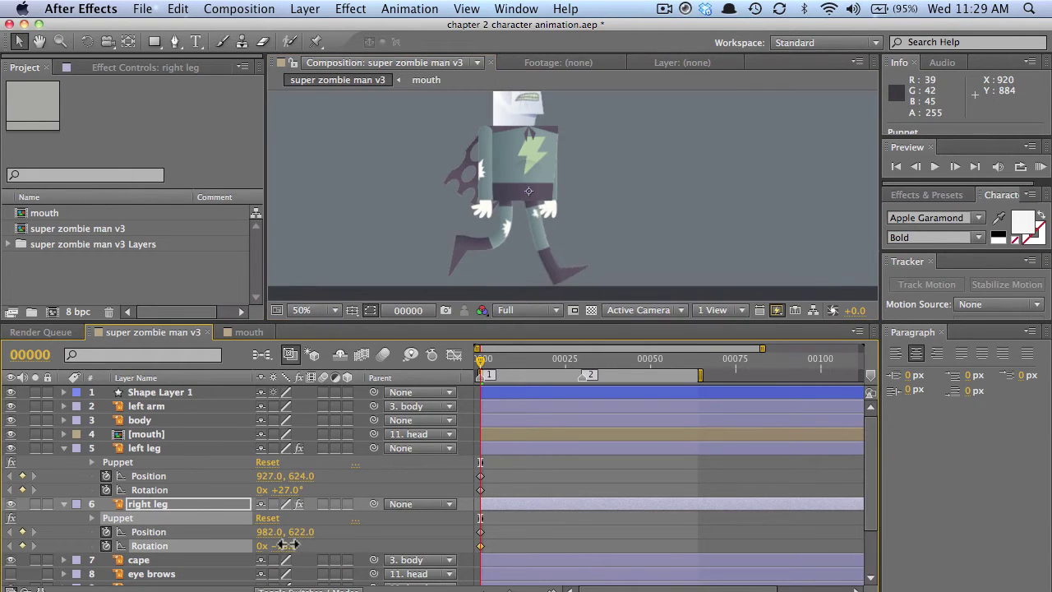
left_click(148, 517)
left_click(587, 270)
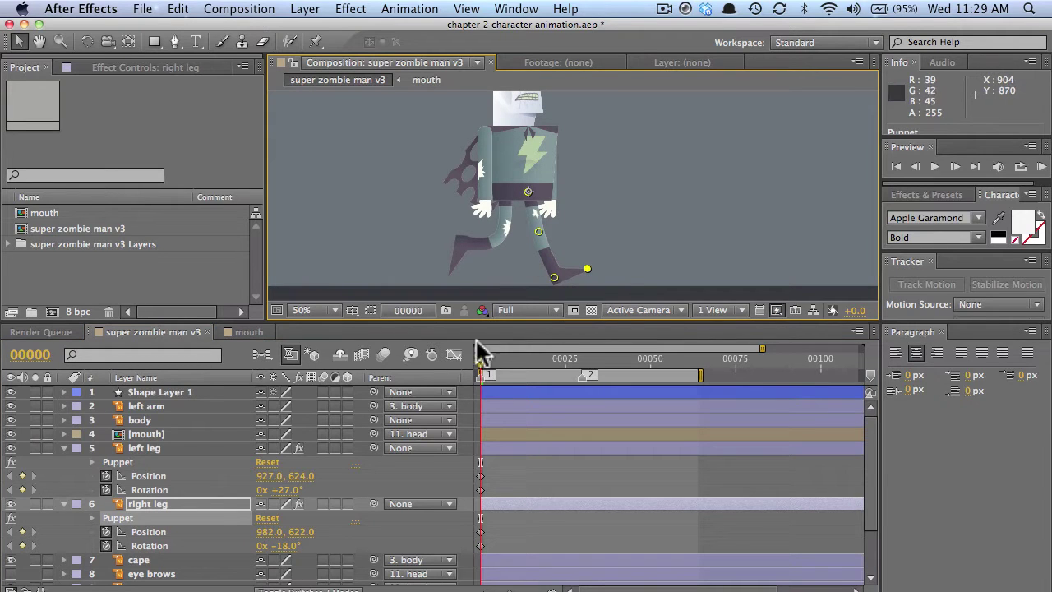
- Copy the left leg's puppet pin, position and rotation keyframes from frame 0 to frame 30
left_click_drag(497, 468, 475, 492)
left_click(91, 462)
scroll(504, 479, "down", 5)
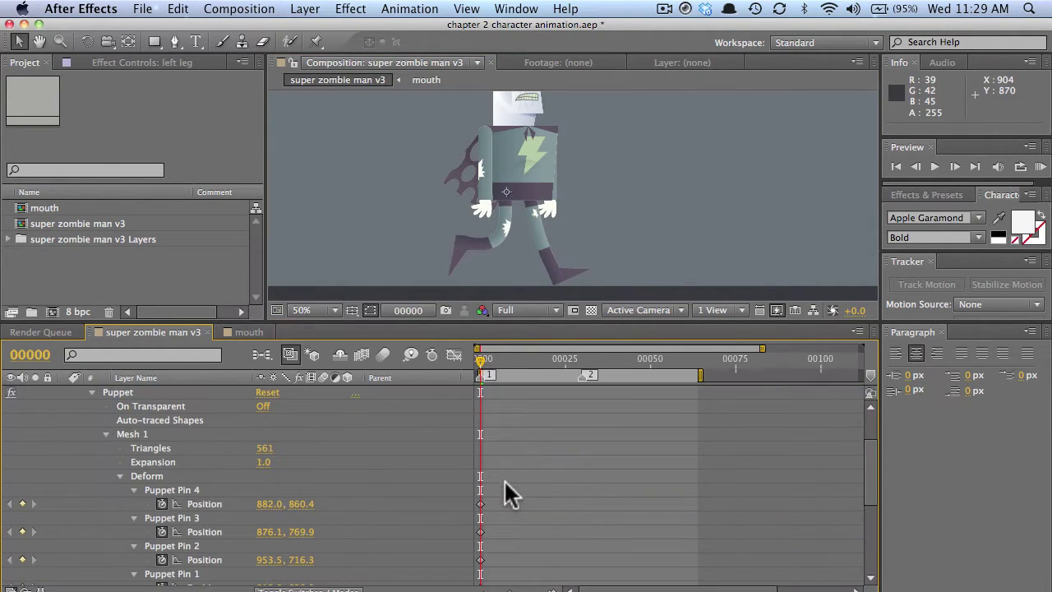
scroll(504, 479, "up", 1)
left_click_drag(475, 321, 475, 161)
left_click(526, 304)
left_click_drag(564, 196, 585, 200)
key("shift+2")
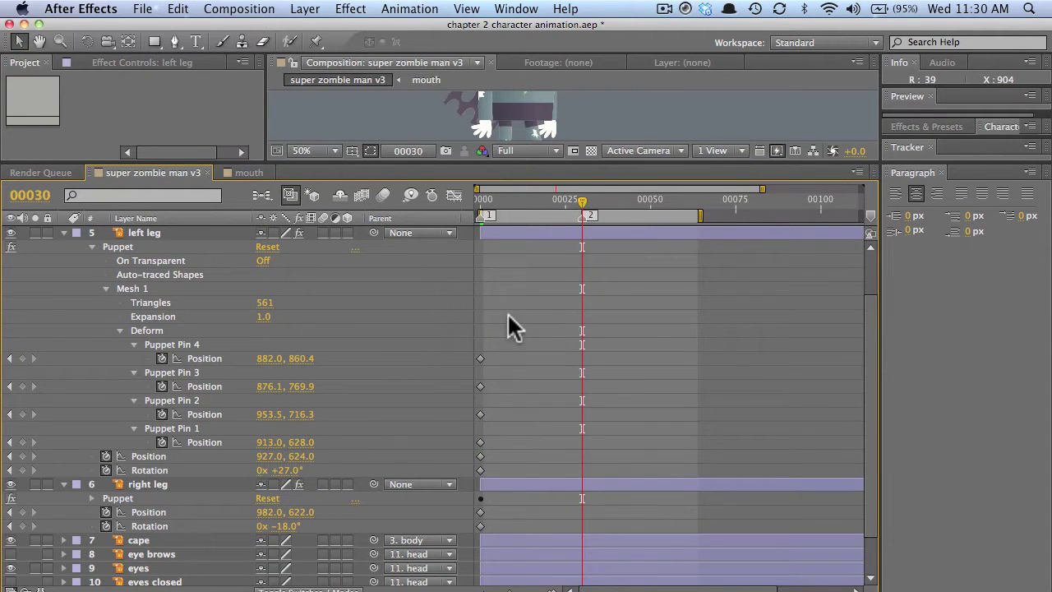
left_click_drag(509, 318, 465, 477)
- Copy the right leg's puppet pin, position and rotation keyframes from frame 0 to frame 30
left_click(194, 482)
key("y")
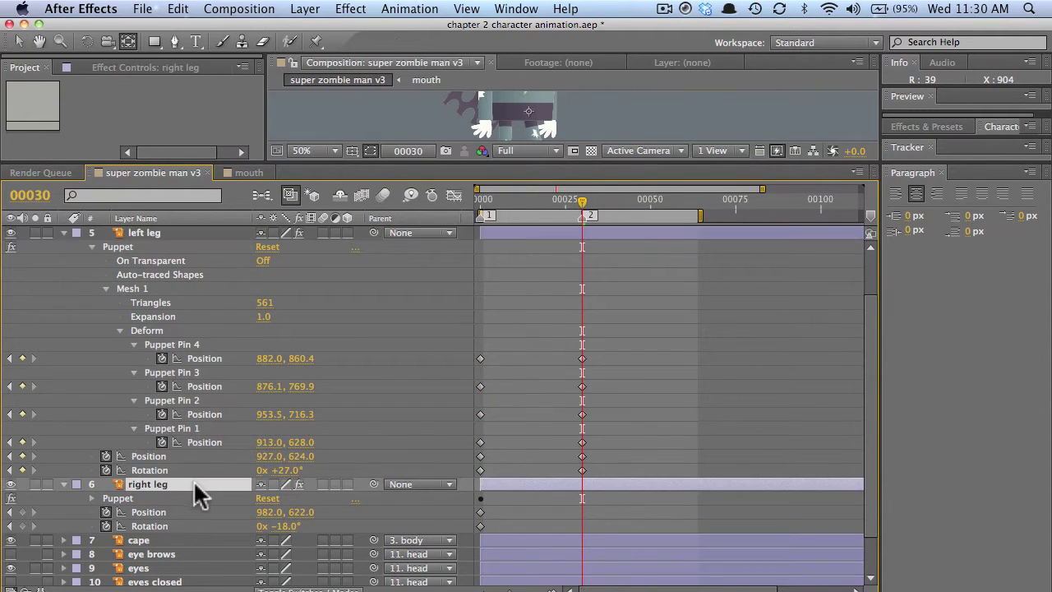
key("u")
key("u")
scroll(329, 464, "down", 5)
left_click_drag(508, 382, 467, 514)
key("super+c")
key("super+v")
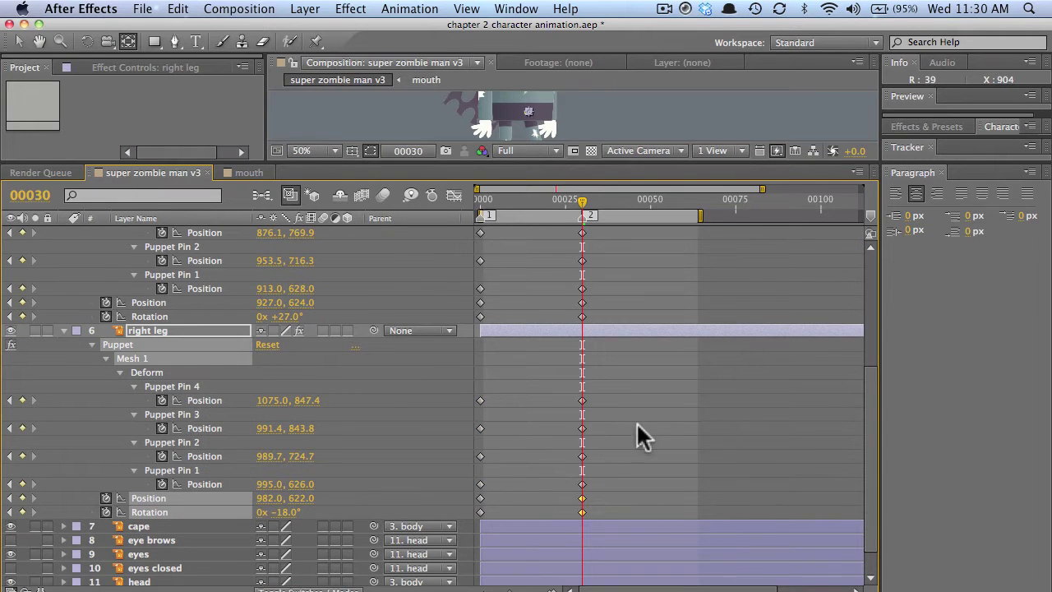
- Collapse the expanded puppet properties of both leg layers and enlarge the composition view again
left_click(106, 359)
scroll(111, 246, "up", 5)
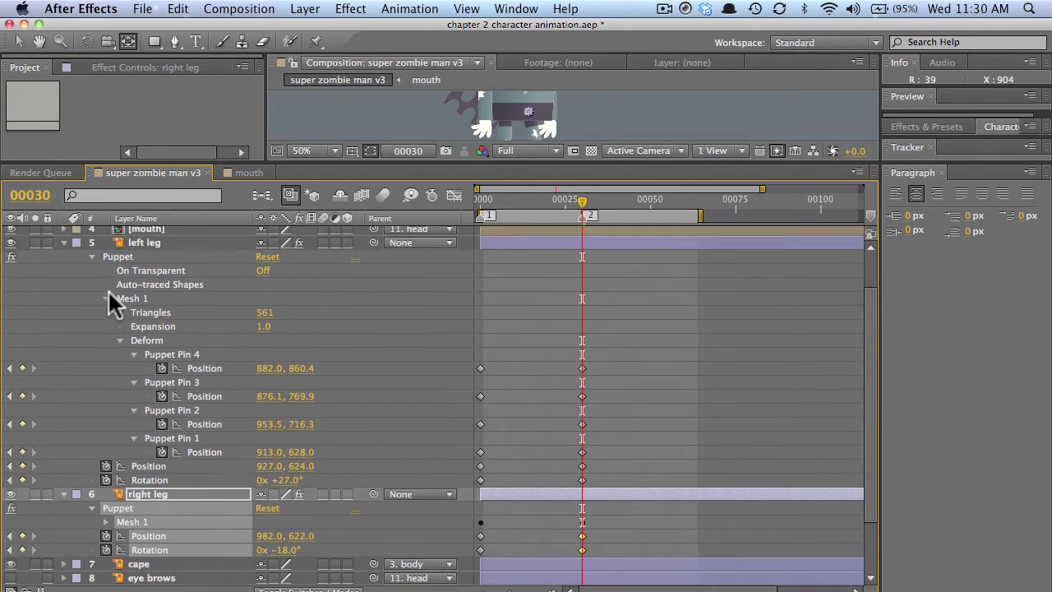
left_click(92, 256)
left_click_drag(472, 162, 463, 323)
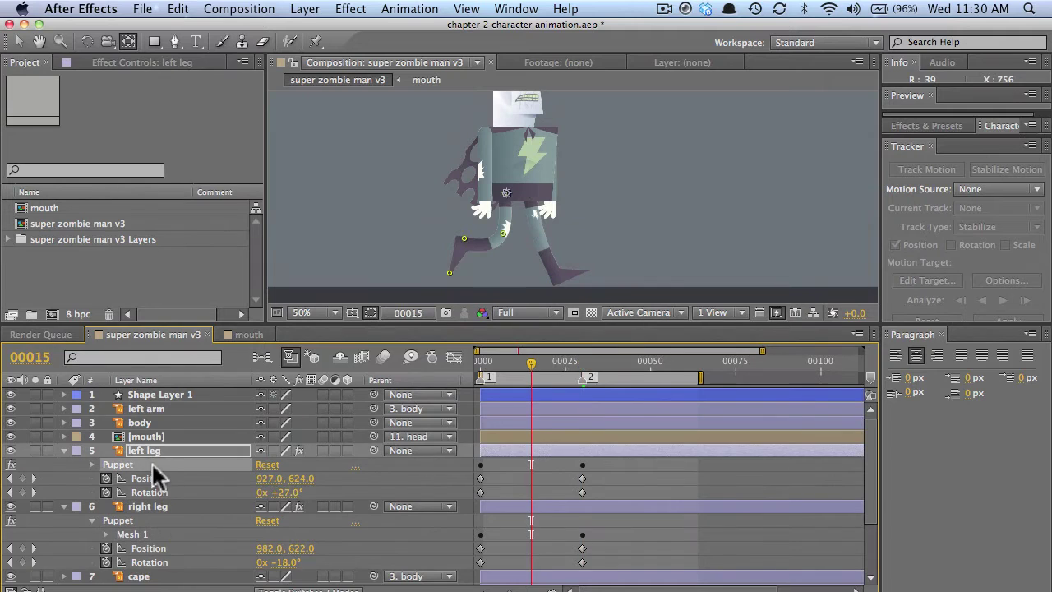
- At frame 15, place the left leg at 969, 624 with −14° rotation, and shape it into the forward step with its puppet pins
mouse_move(264, 477)
left_mouse_down()
mouse_move(299, 477)
mouse_move(268, 491)
left_mouse_up()
left_click(530, 288)
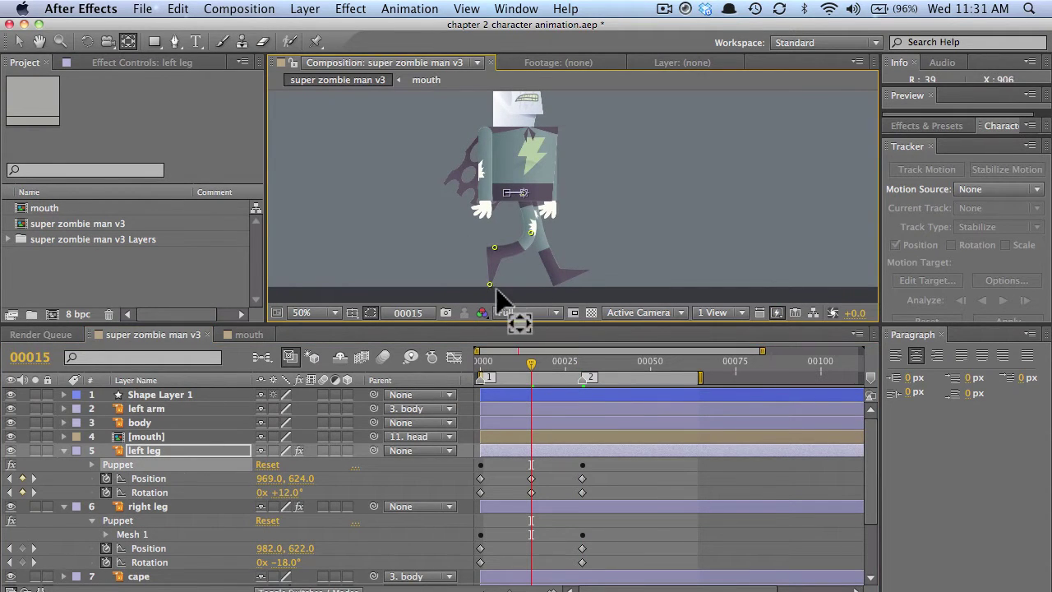
left_click(19, 41)
left_click_drag(490, 284, 535, 293)
left_click_drag(495, 248, 511, 283)
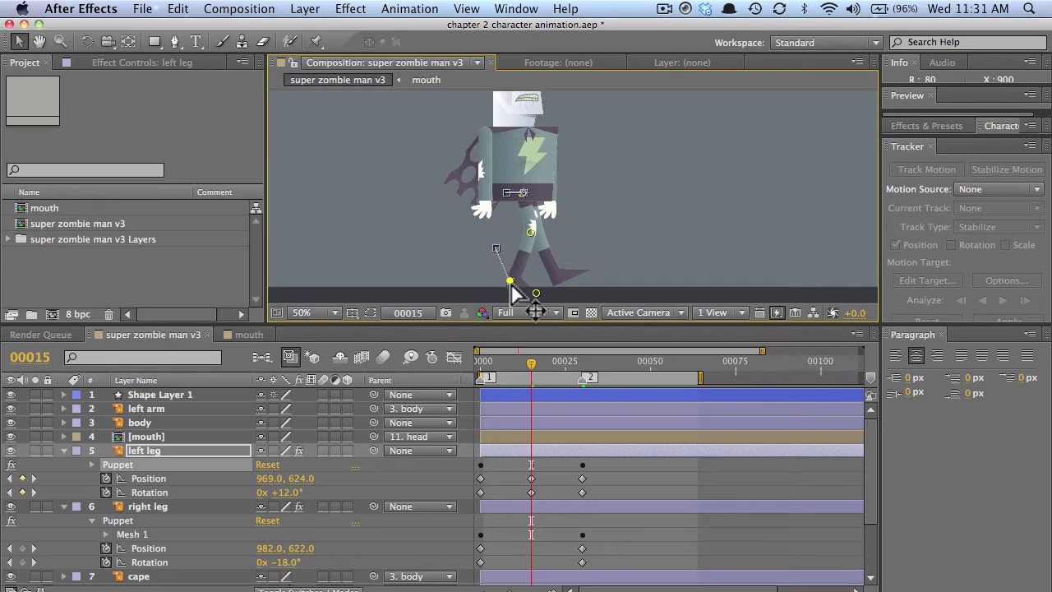
left_click_drag(531, 234, 519, 234)
left_click_drag(536, 293, 546, 289)
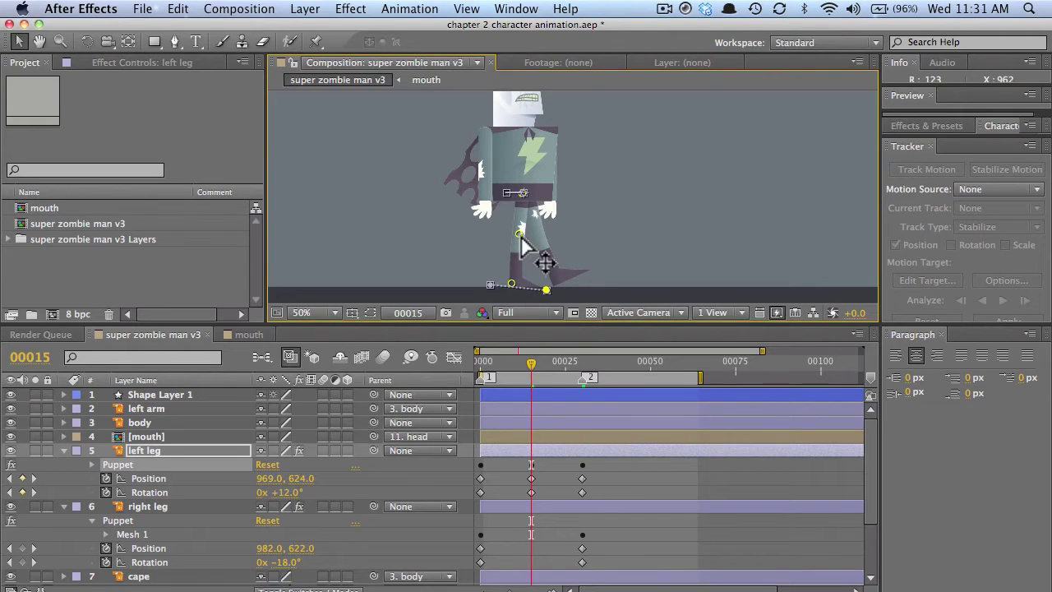
left_click_drag(292, 491, 267, 492)
- At frame 15, set the right leg's rotation to 30°, shift it backward, and bend its knee and trailing foot with the puppet pins
left_click_drag(278, 563, 247, 549)
left_click(120, 520)
left_click(502, 231)
left_click_drag(470, 269, 464, 239)
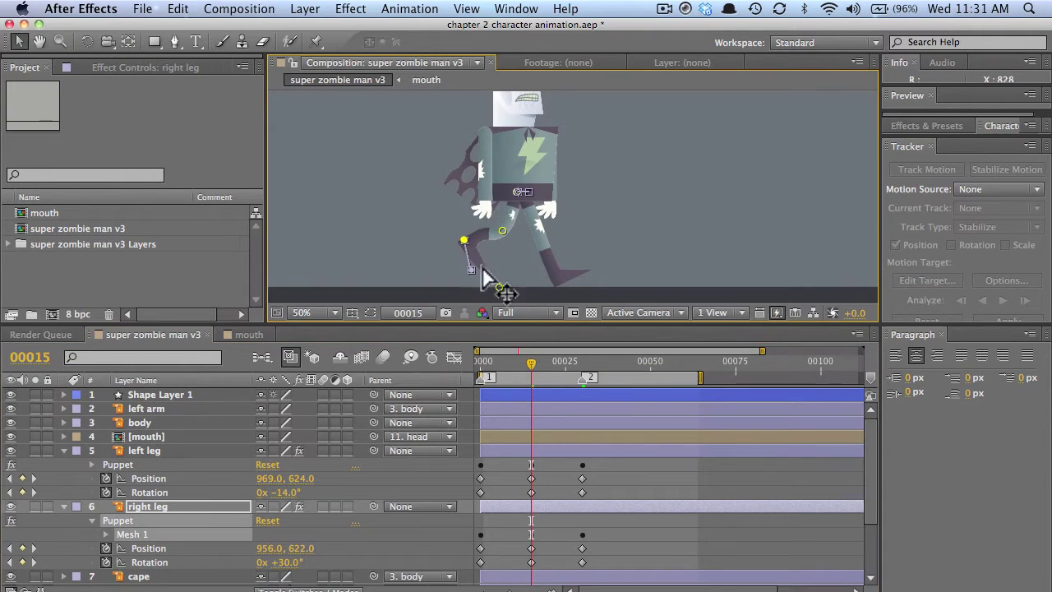
left_click_drag(498, 287, 459, 274)
left_click_drag(503, 231, 464, 235)
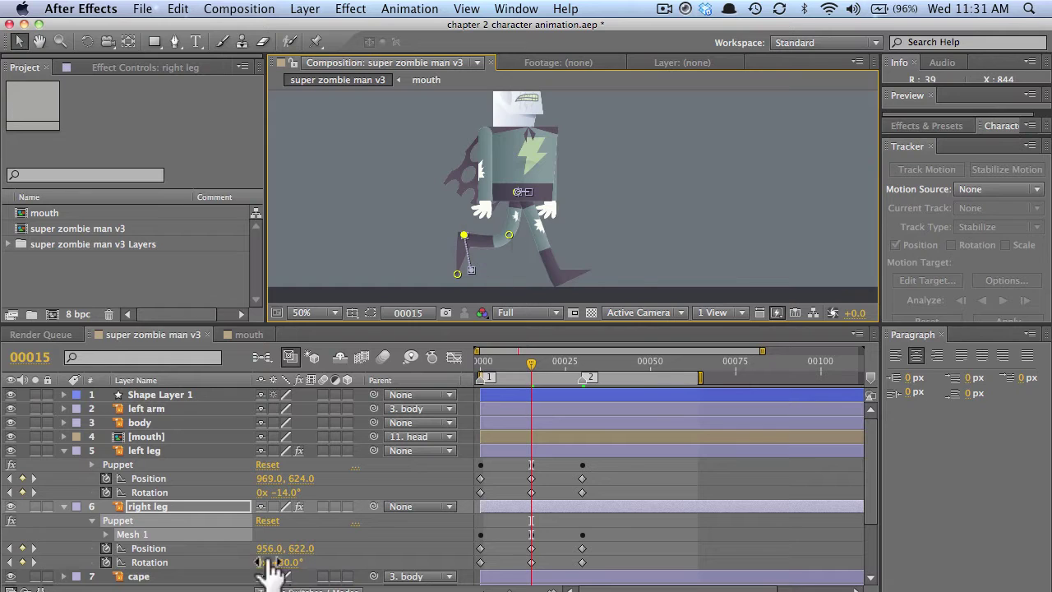
left_click_drag(269, 549, 257, 548)
- At frame 7, raise the left leg to 959.6, 600 and shape it into a bent passing pose with its knee and foot pins
left_click_drag(490, 354, 582, 357)
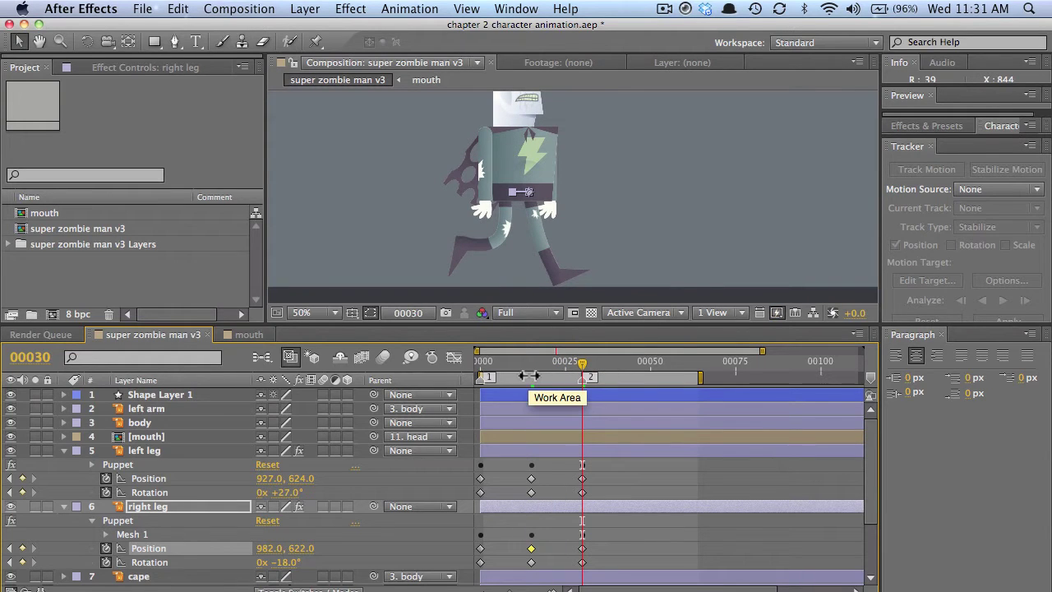
left_click(482, 362)
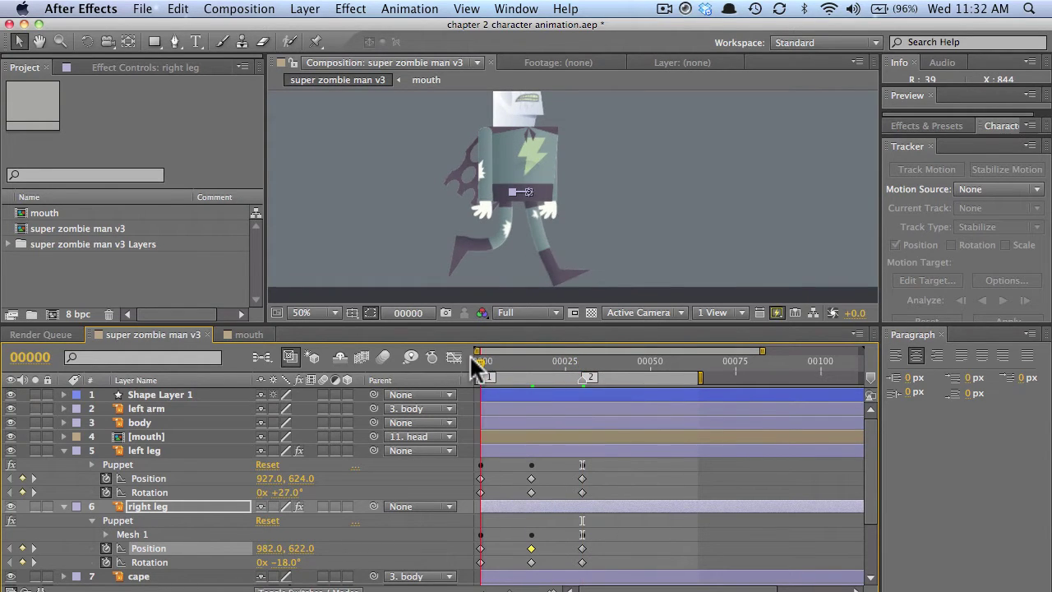
left_click_drag(470, 354, 508, 360)
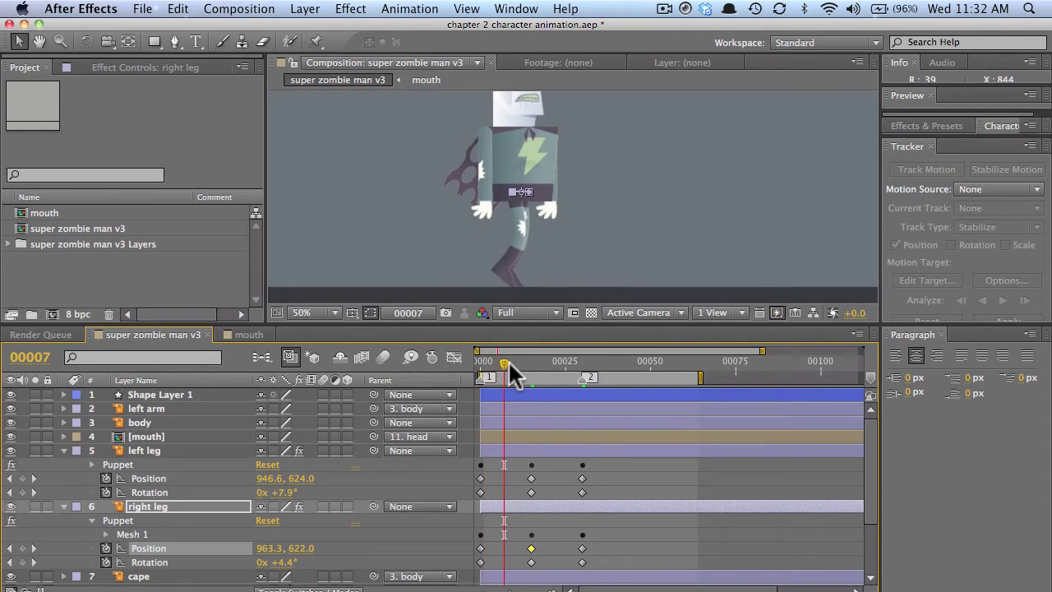
mouse_move(283, 479)
left_mouse_down()
mouse_move(263, 485)
mouse_move(272, 483)
left_mouse_up()
left_click(153, 464)
left_click_drag(529, 227, 536, 221)
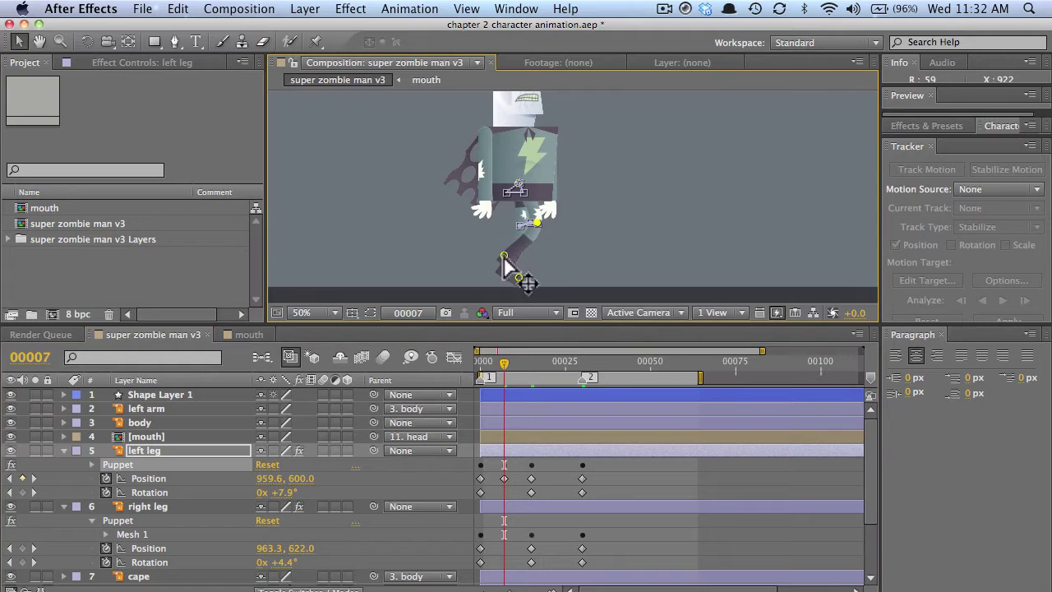
left_click_drag(503, 255, 501, 236)
left_click(516, 276)
left_click_drag(515, 277, 504, 235)
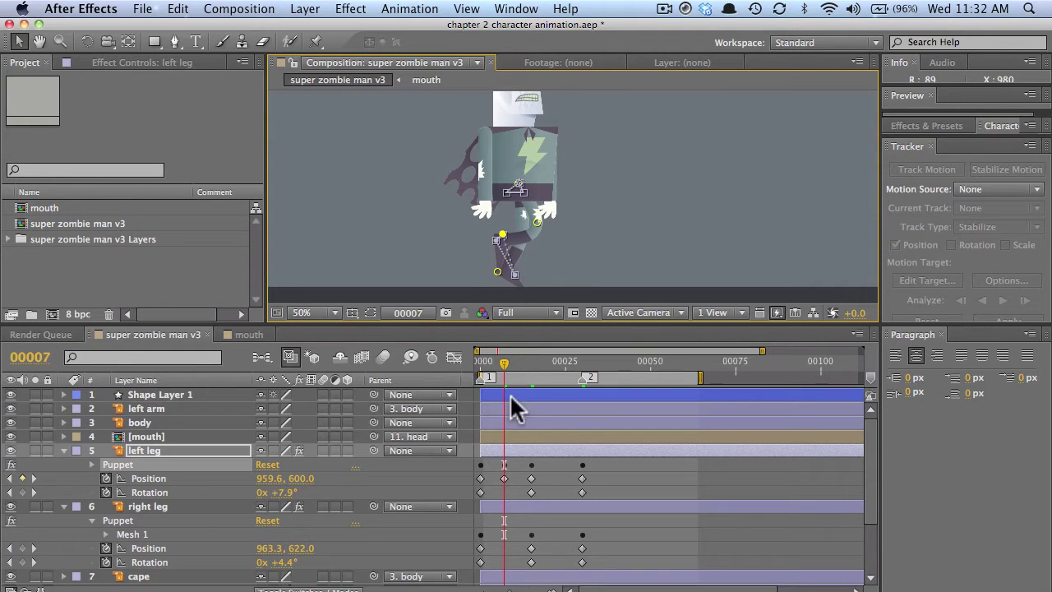
mouse_move(504, 363)
left_mouse_down()
mouse_move(474, 361)
mouse_move(536, 354)
mouse_move(474, 365)
mouse_move(503, 361)
left_mouse_up()
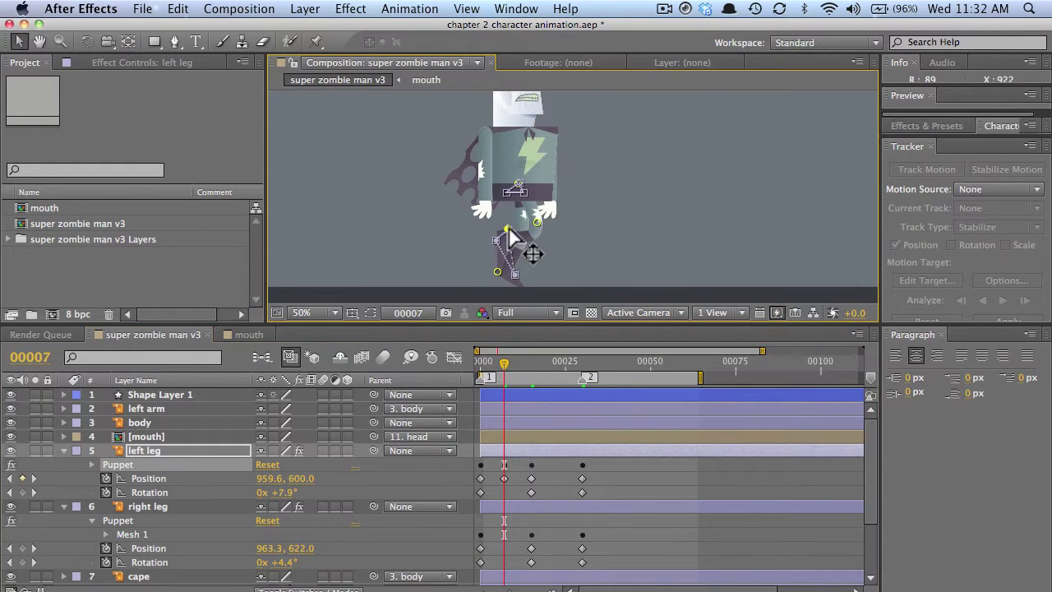
left_click_drag(508, 232, 542, 221)
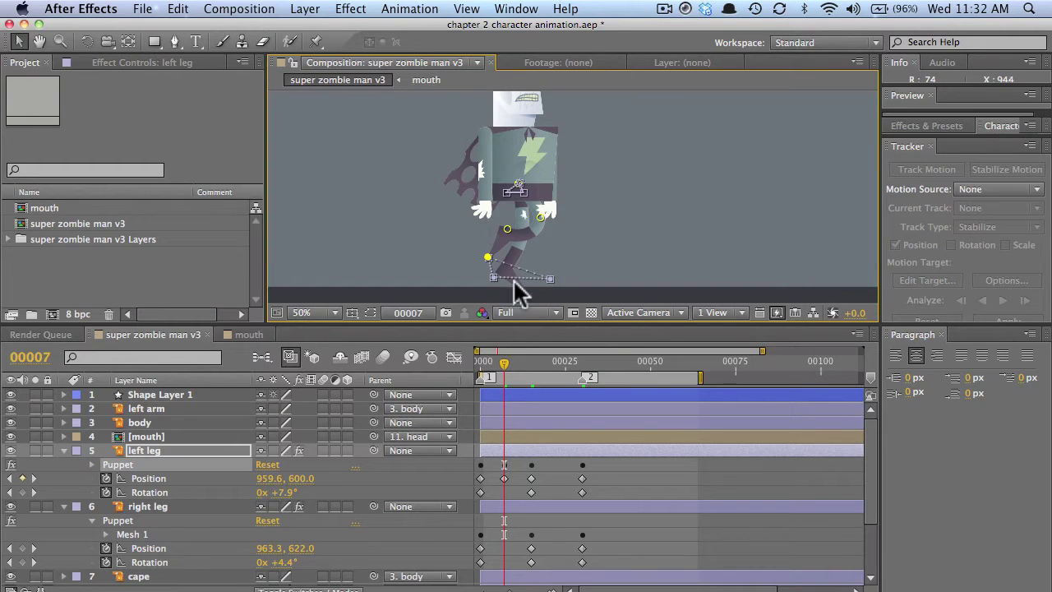
- At frame 11, swing the left leg's knee forward and adjust the foot with the puppet pins
left_click_drag(508, 358, 517, 358)
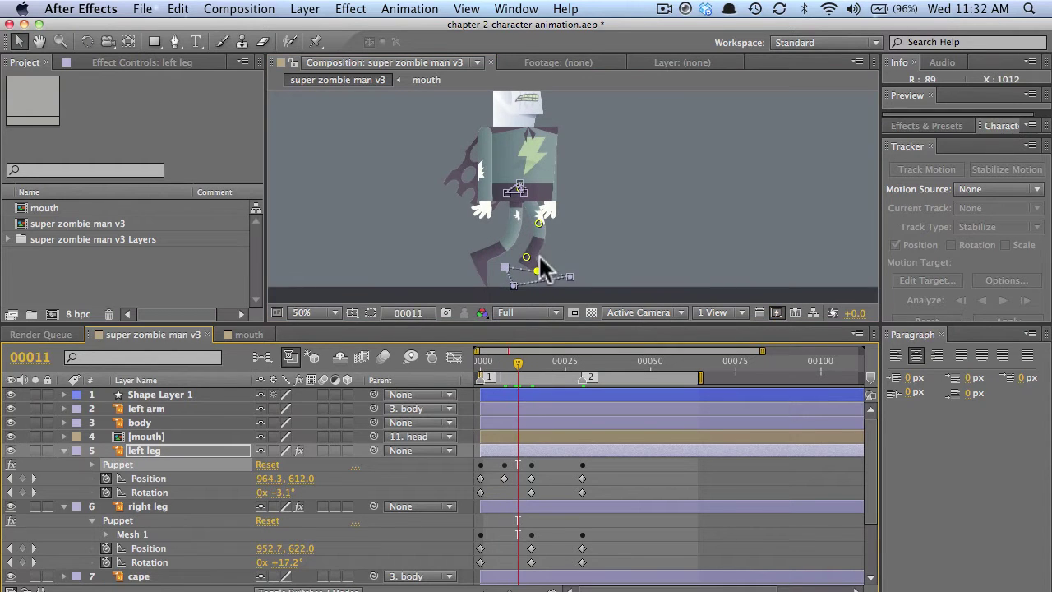
left_click_drag(537, 268, 552, 220)
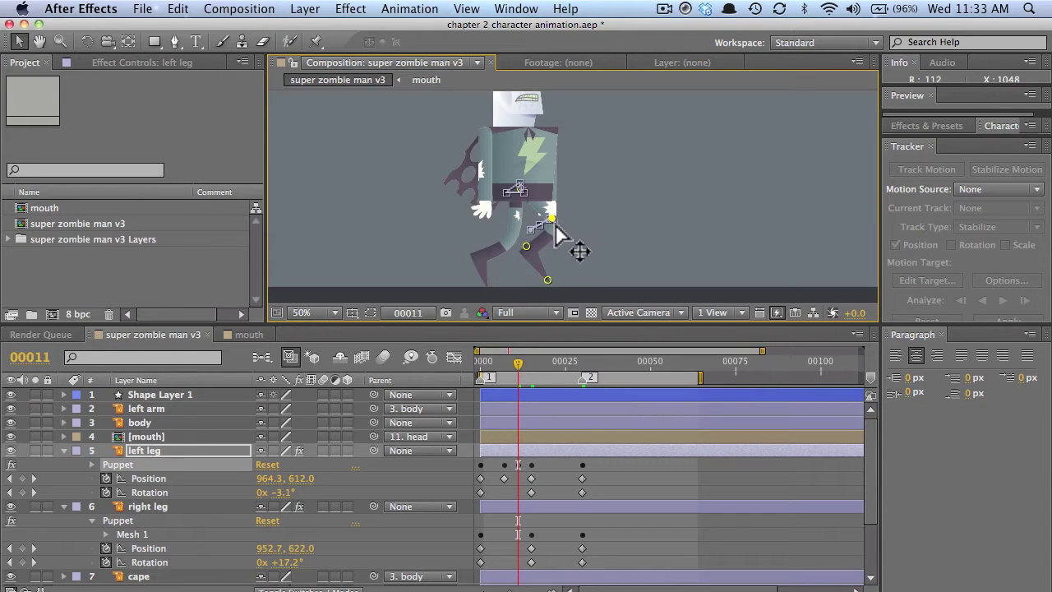
left_click_drag(544, 272, 547, 279)
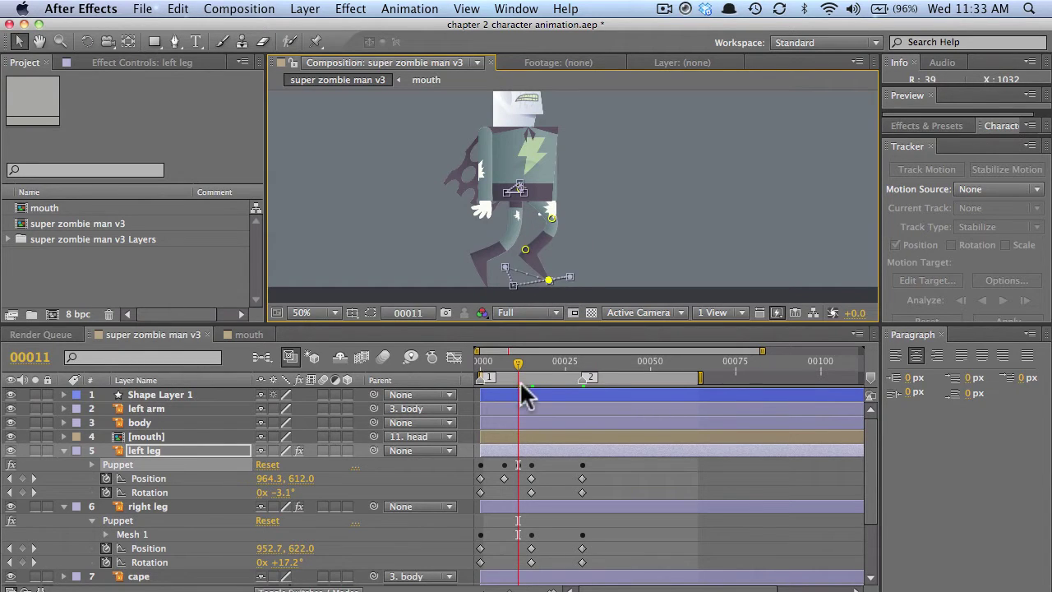
- At frame 13, set the left leg's rotation to −23.5° and lift its toe with the puppet pins, and flatten the foot at frame 17
mouse_move(517, 363)
left_mouse_down()
mouse_move(477, 355)
mouse_move(533, 342)
mouse_move(525, 349)
left_mouse_up()
left_click_drag(285, 491, 273, 491)
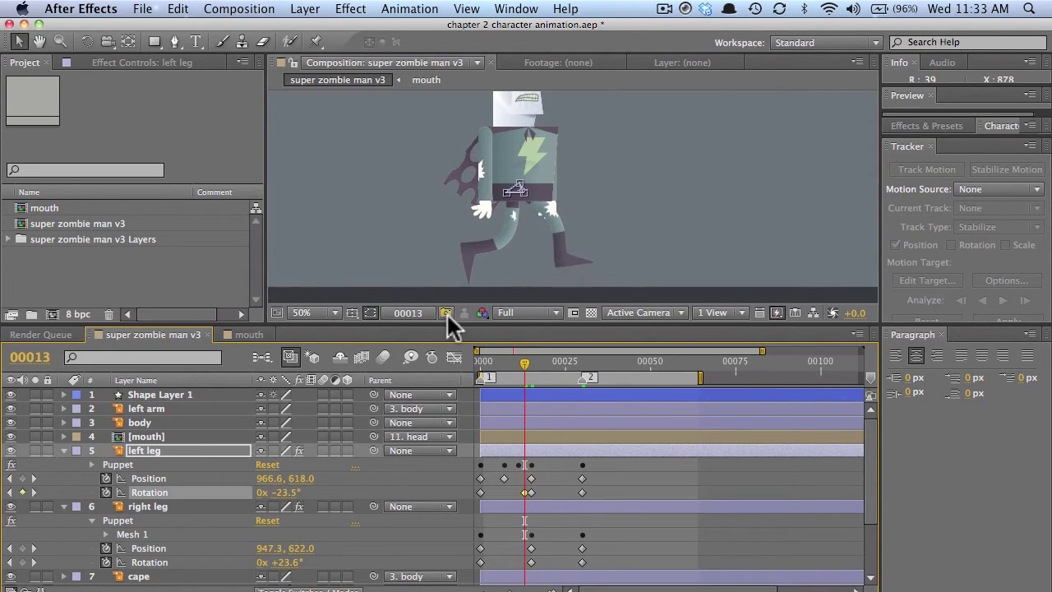
left_click(158, 463)
left_click_drag(556, 260, 600, 254)
left_click_drag(553, 218, 544, 224)
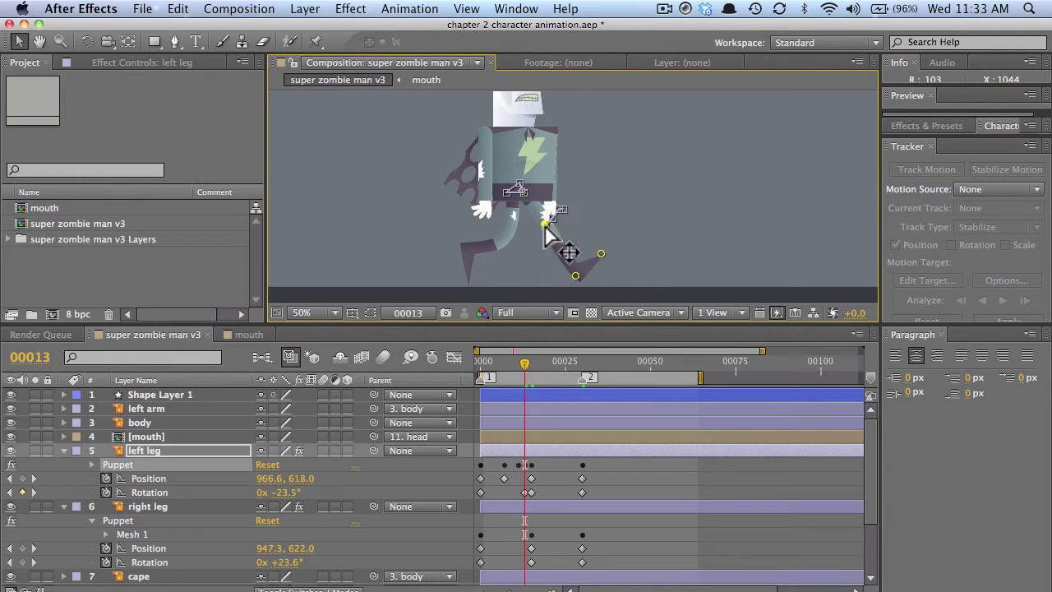
left_click_drag(514, 359, 535, 350)
left_click_drag(570, 277, 572, 284)
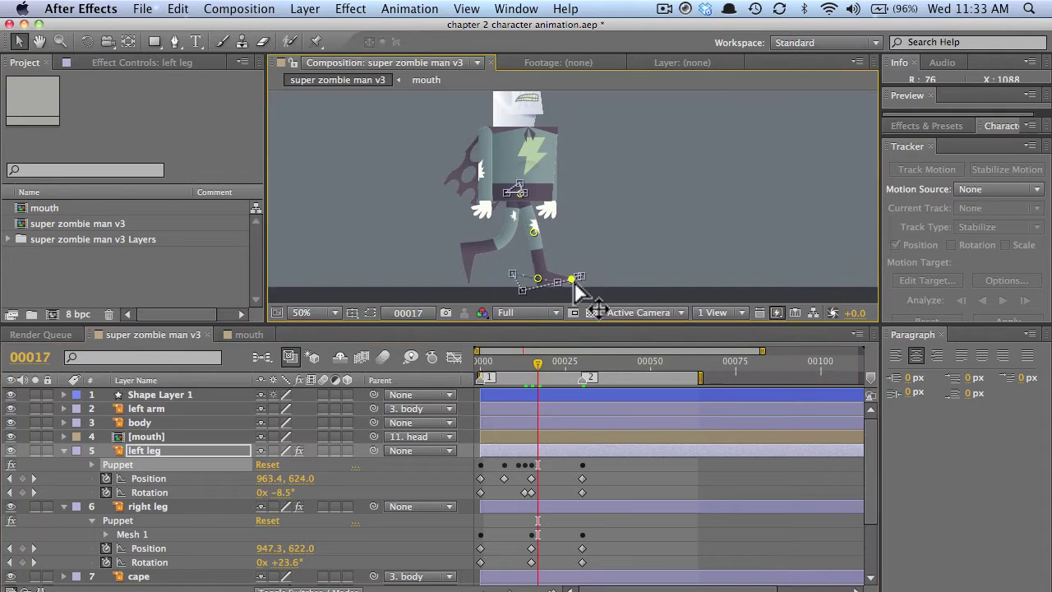
- At frame 23, reshape the left leg's knee, heel and toe pins so the foot stays grounded under the body
left_click_drag(538, 359, 558, 361)
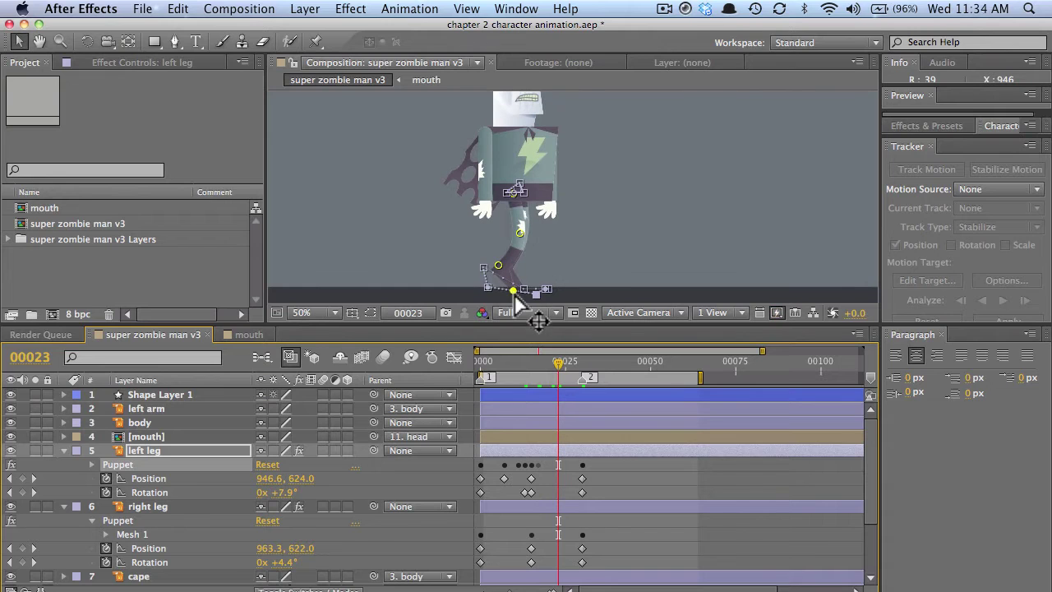
left_click_drag(517, 289, 493, 281)
left_click_drag(519, 233, 522, 234)
left_click_drag(494, 280, 492, 269)
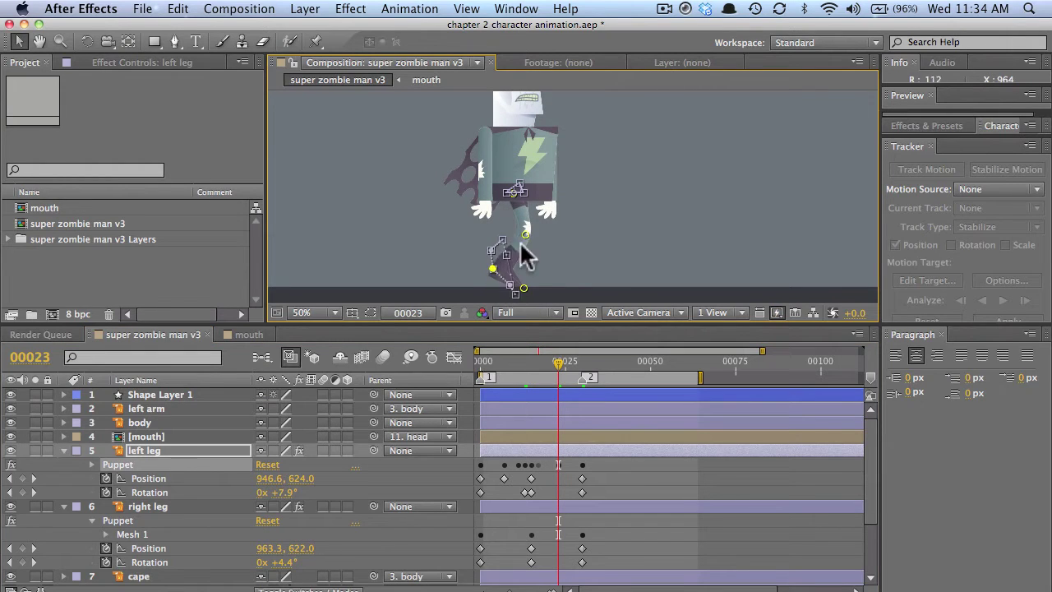
left_click_drag(521, 234, 519, 235)
left_click_drag(493, 268, 489, 275)
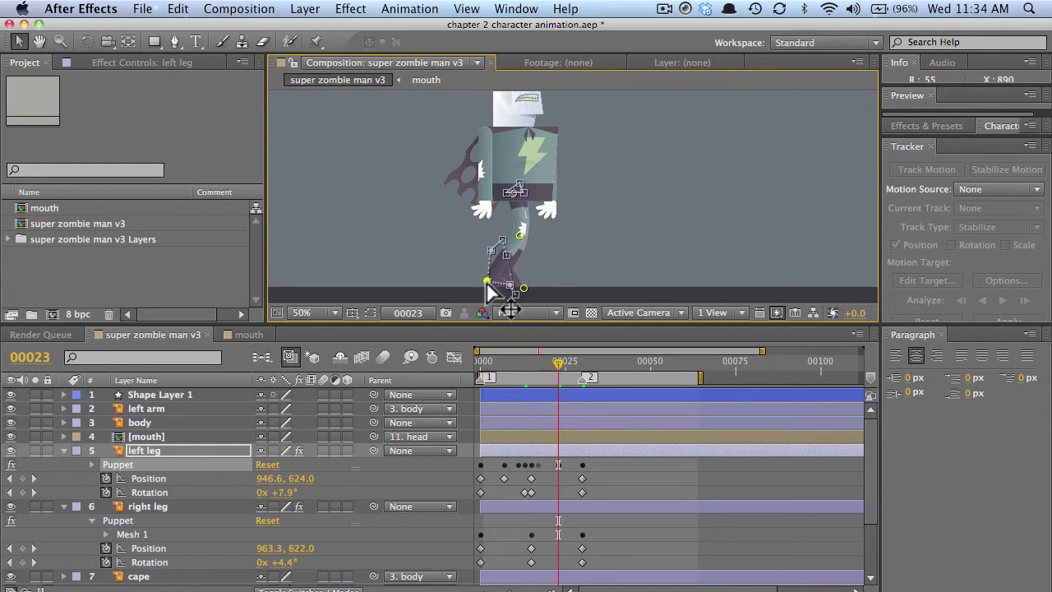
left_click_drag(520, 236, 506, 235)
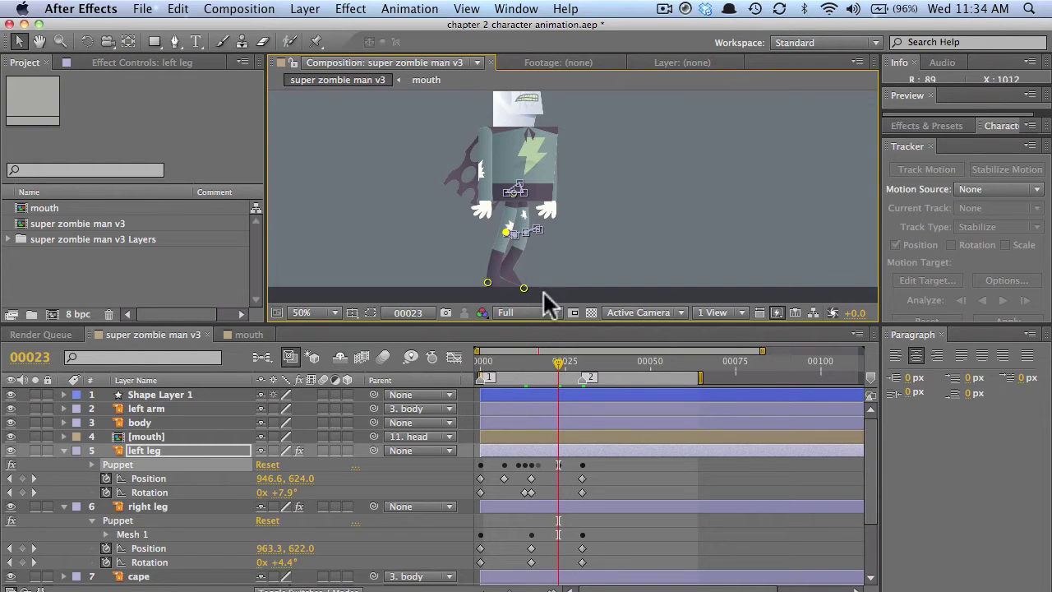
- At frame 27, pose the left leg trailing behind the body with its knee, heel and toe pins
left_click_drag(559, 363, 573, 363)
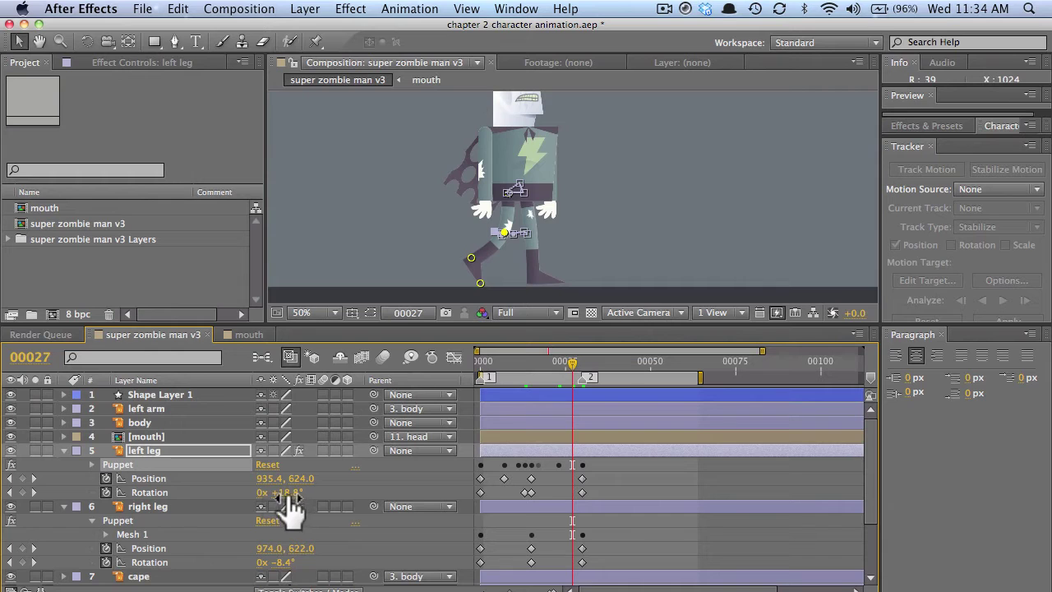
left_click_drag(471, 257, 463, 245)
left_click_drag(480, 282, 463, 243)
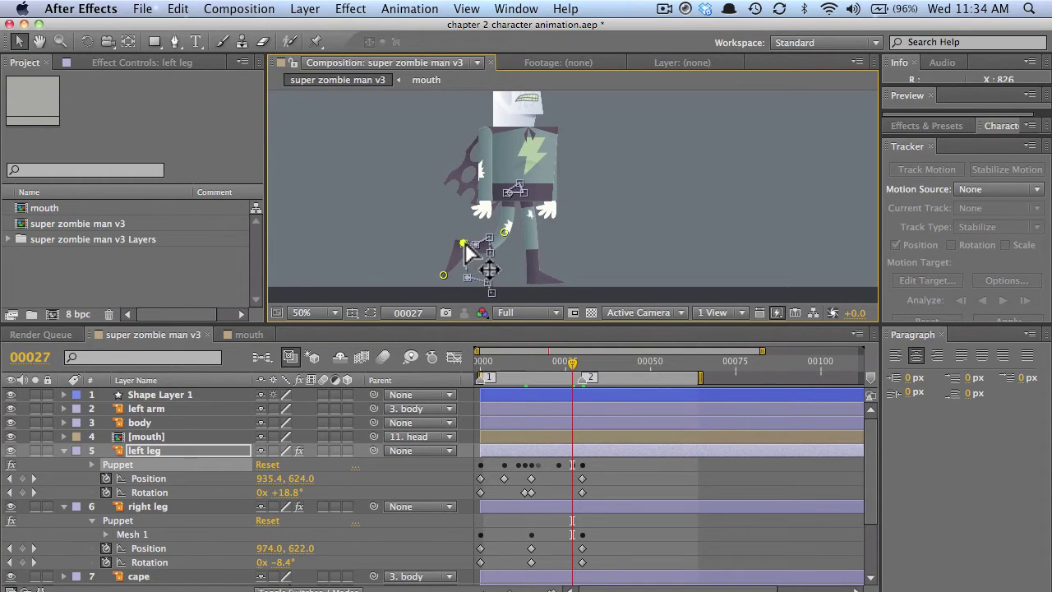
mouse_move(572, 364)
left_mouse_down()
mouse_move(536, 360)
mouse_move(583, 359)
mouse_move(573, 360)
left_mouse_up()
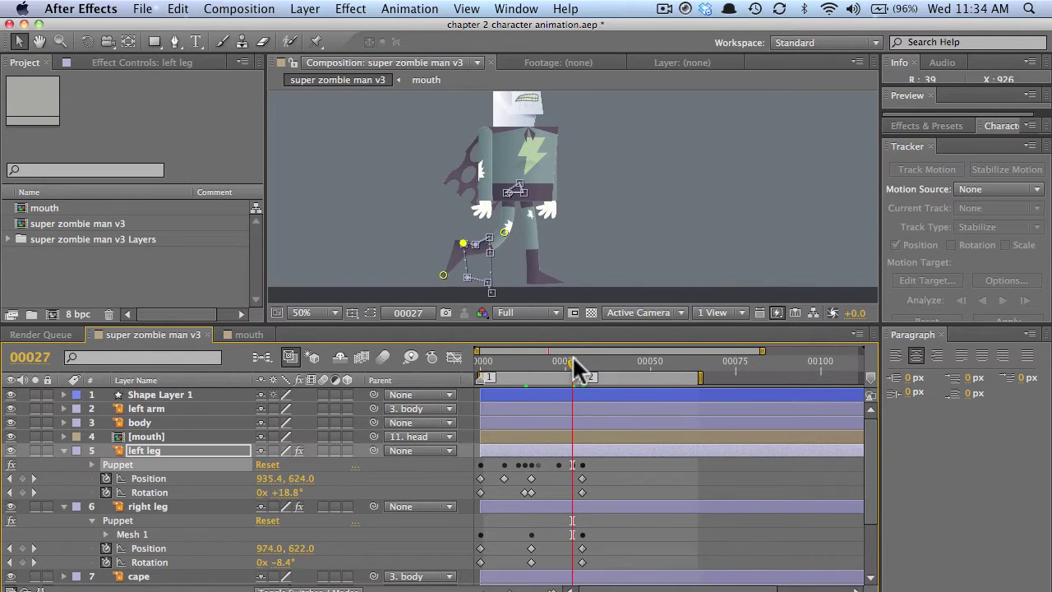
left_click_drag(445, 276, 451, 279)
left_click_drag(504, 231, 505, 233)
left_click_drag(463, 243, 467, 283)
- At frame 23, fine-tune the left leg's foot pin and add a position keyframe to the leg
left_click_drag(573, 362, 552, 352)
left_click_drag(488, 283, 483, 284)
mouse_move(560, 362)
left_mouse_down()
mouse_move(580, 359)
mouse_move(480, 360)
mouse_move(583, 359)
mouse_move(482, 359)
mouse_move(542, 351)
mouse_move(572, 362)
left_mouse_up()
left_click(22, 478)
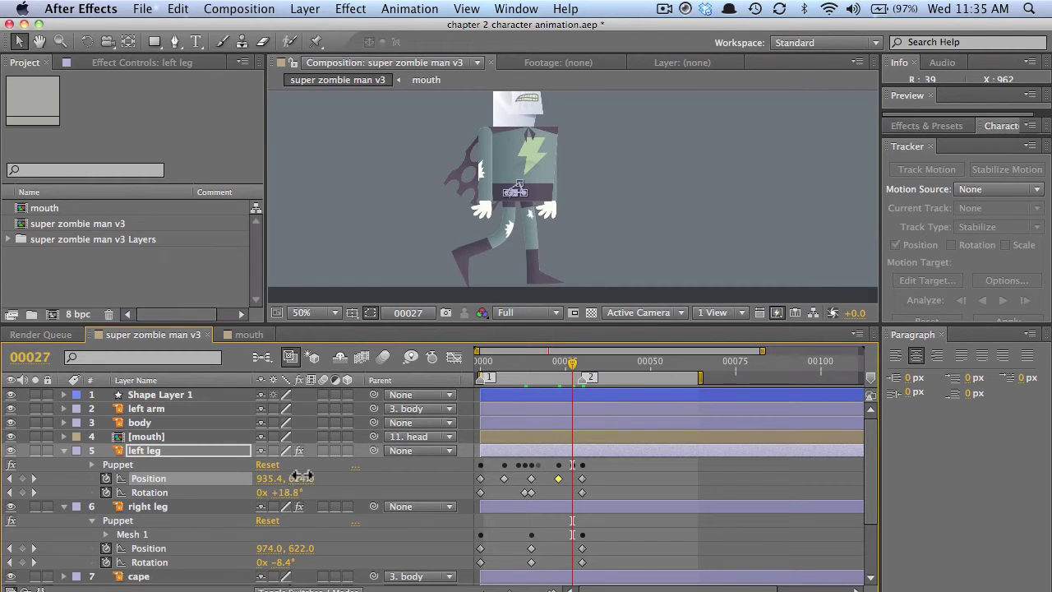
- Try raising the left leg to 935.4, 607 with more rotation at frame 27, and delete both of those keyframes
left_click_drag(290, 490, 294, 490)
left_click_drag(571, 364, 584, 365)
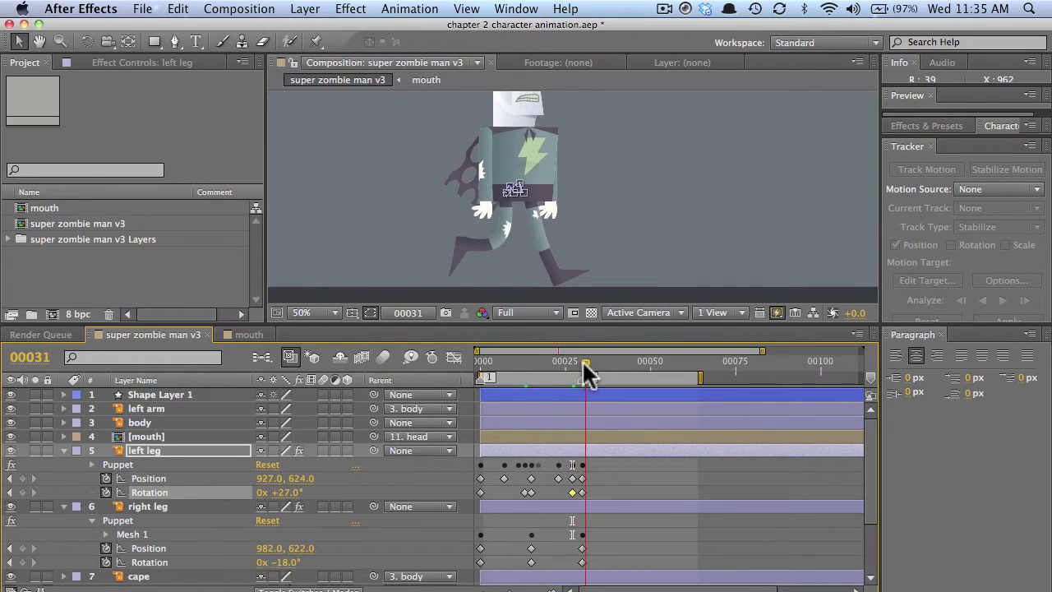
left_click(9, 492)
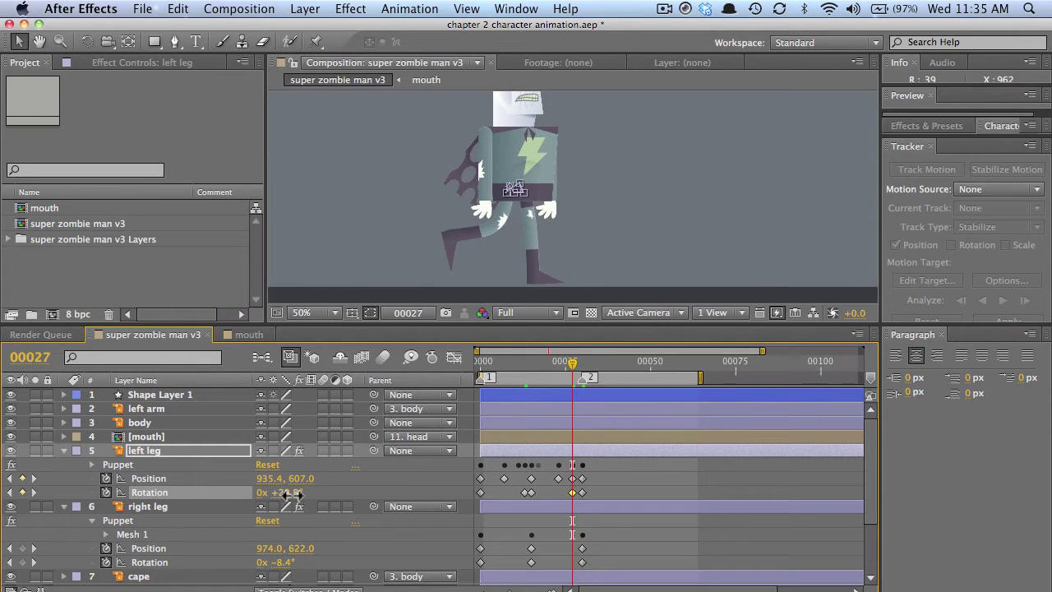
key("Delete")
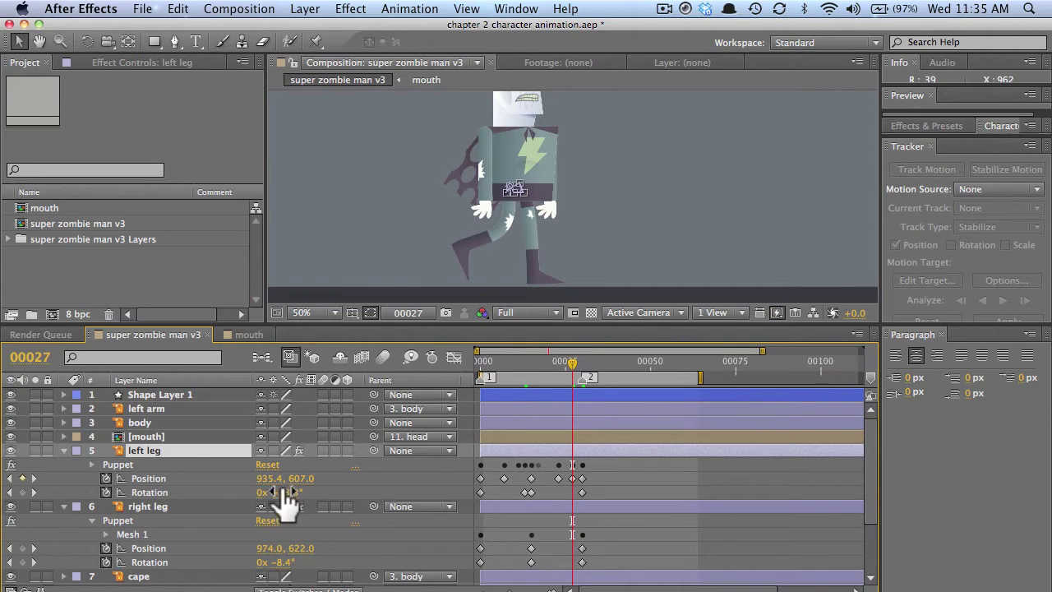
left_click_drag(556, 355, 603, 367)
left_click(573, 479)
key("Delete")
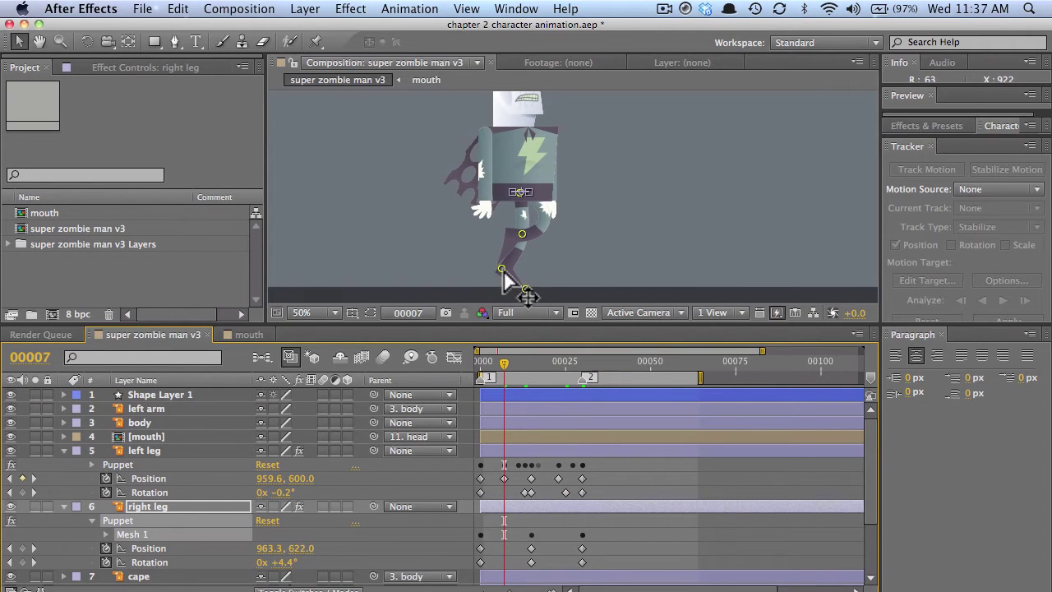
- Lower the right leg's heel pin at frame 7, and at frame 19 raise the leg to 952.7, 611 and lift its foot with the puppet pins
left_click_drag(502, 269, 498, 282)
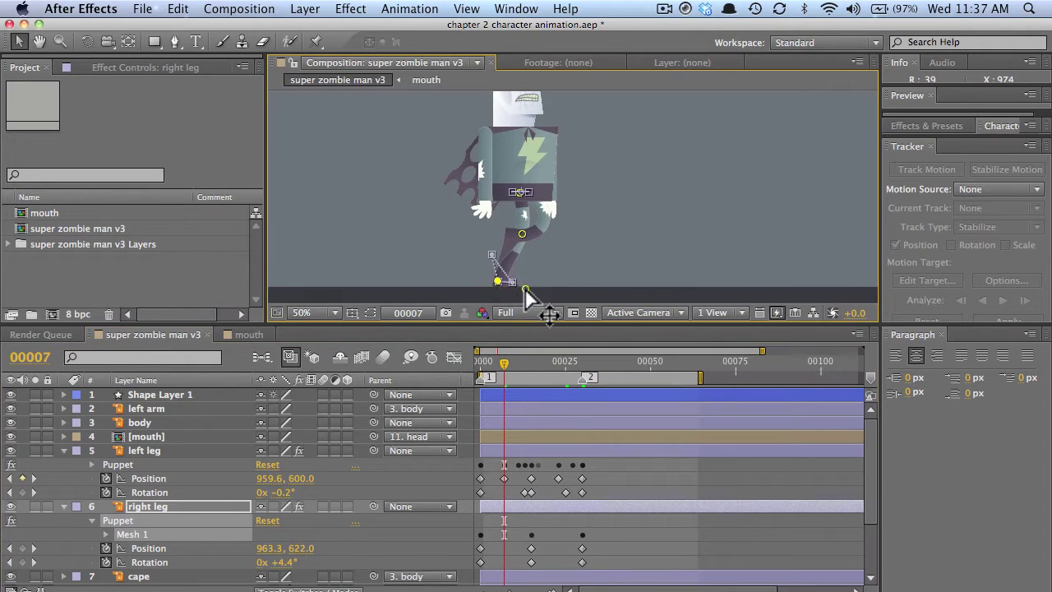
left_click_drag(480, 360, 542, 354)
left_click_drag(304, 548, 294, 547)
left_click(150, 533)
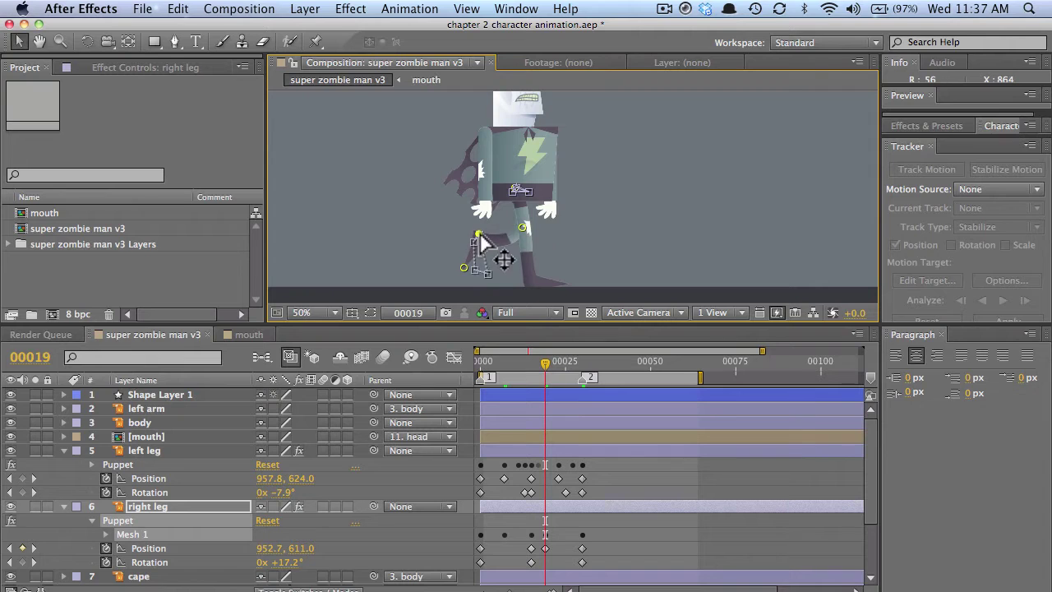
- At frame 26, place the right leg at 971.3, 635 with −22.2° rotation and shape its knee, heel and toe pins into a heel strike
left_click_drag(510, 362, 567, 362)
mouse_move(541, 278)
left_mouse_down()
mouse_move(560, 275)
mouse_move(530, 270)
left_mouse_up()
left_click_drag(282, 562, 324, 542)
left_click_drag(285, 562, 275, 561)
left_click(205, 522)
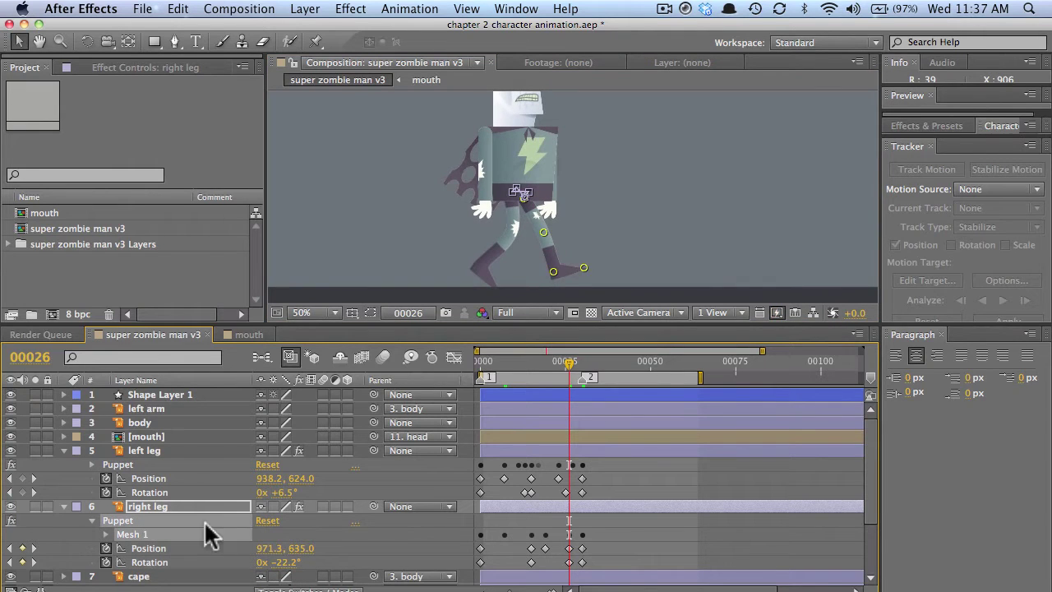
left_click_drag(554, 270, 562, 281)
left_click_drag(584, 268, 591, 263)
left_click_drag(543, 232, 539, 234)
left_click_drag(562, 282, 556, 281)
left_click_drag(590, 263, 590, 261)
- Refine the right leg's knee and foot pins at frame 26, and preview the walk cycle from frame 0
mouse_move(568, 362)
left_mouse_down()
mouse_move(530, 359)
mouse_move(571, 359)
left_mouse_up()
left_click_drag(556, 545, 574, 564)
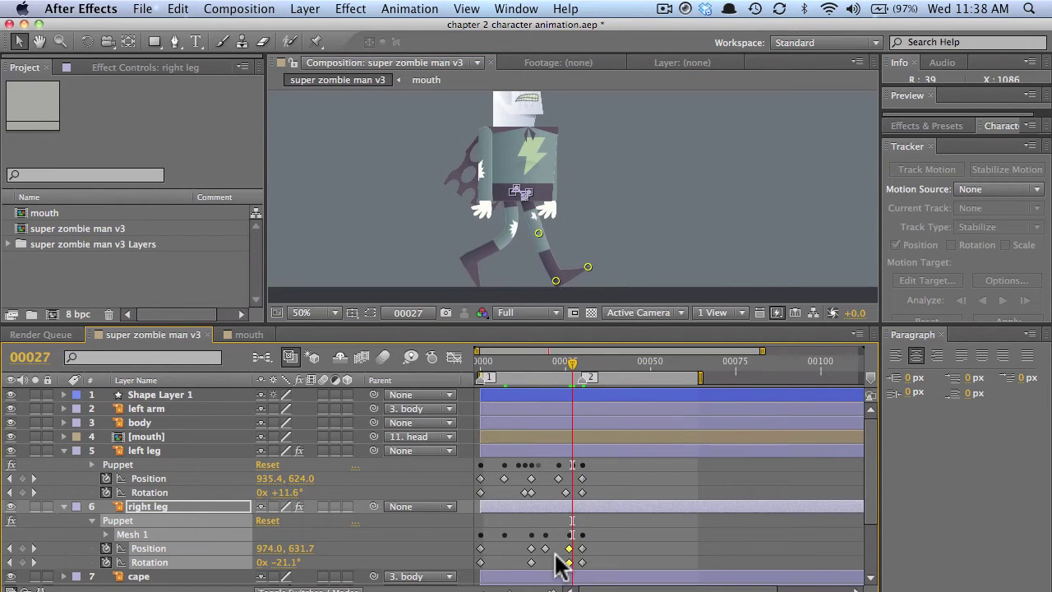
left_click(9, 548)
left_click_drag(539, 233, 543, 231)
left_click_drag(555, 281, 551, 271)
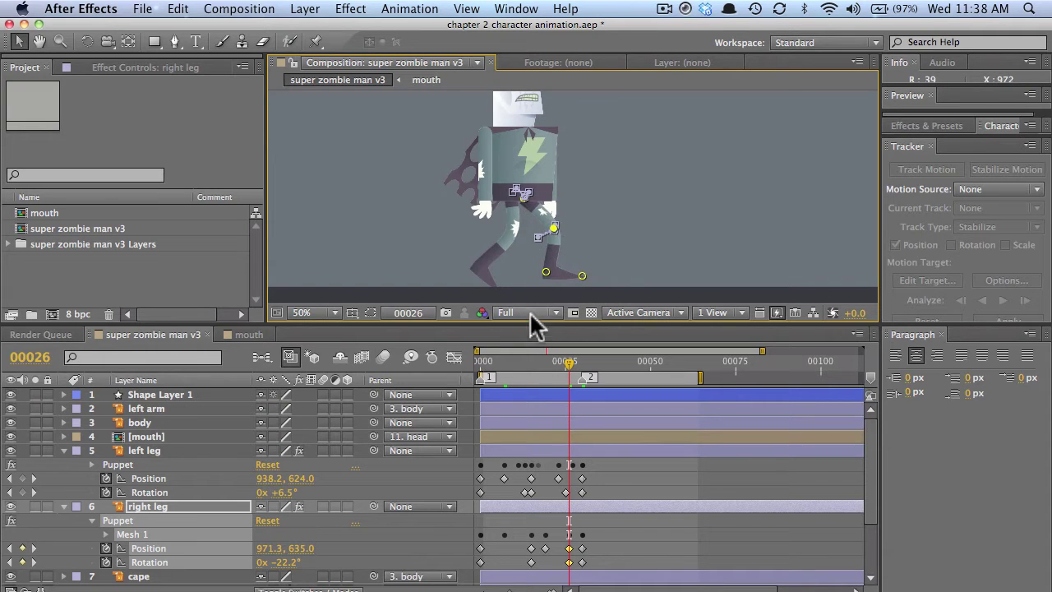
left_click_drag(532, 360, 469, 377)
key("space")
- At frame 0, add four puppet pins down the left arm: shoulder, elbow, wrist and hand
left_click_drag(515, 162, 518, 199)
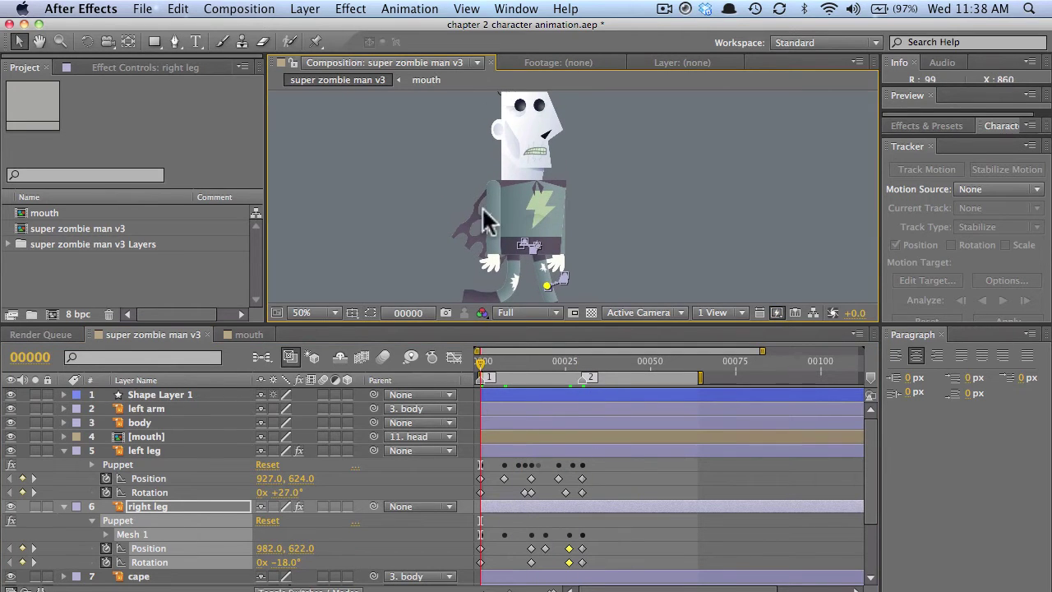
left_click(165, 408)
left_click(316, 41)
left_click(493, 186)
left_click(493, 220)
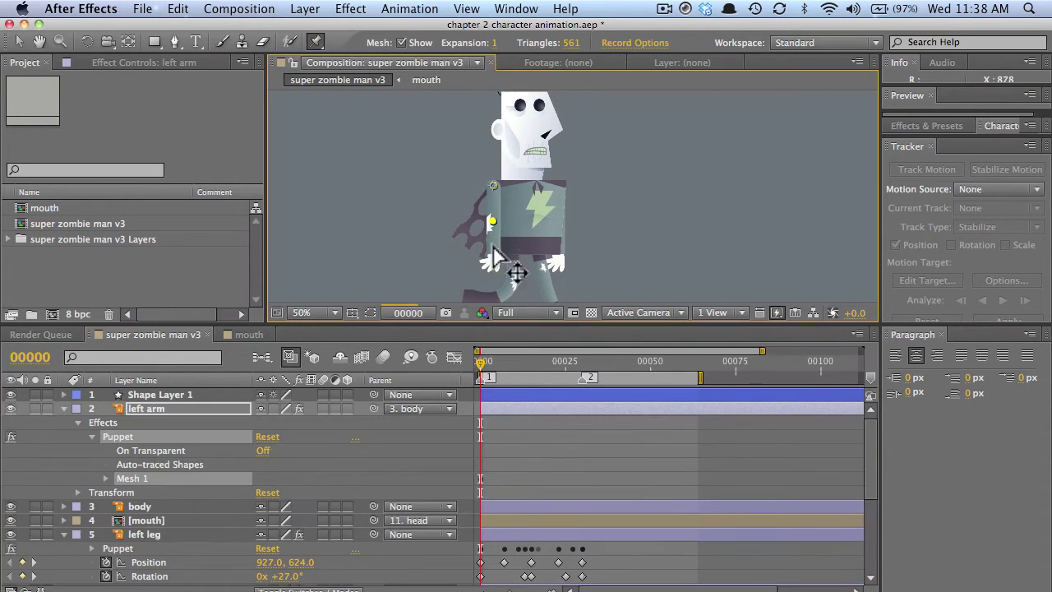
left_click(491, 251)
left_click(491, 266)
- At frame 0, add four puppet pins down the right arm: shoulder, elbow, wrist and hand
scroll(159, 552, "down", 5)
left_click(159, 564)
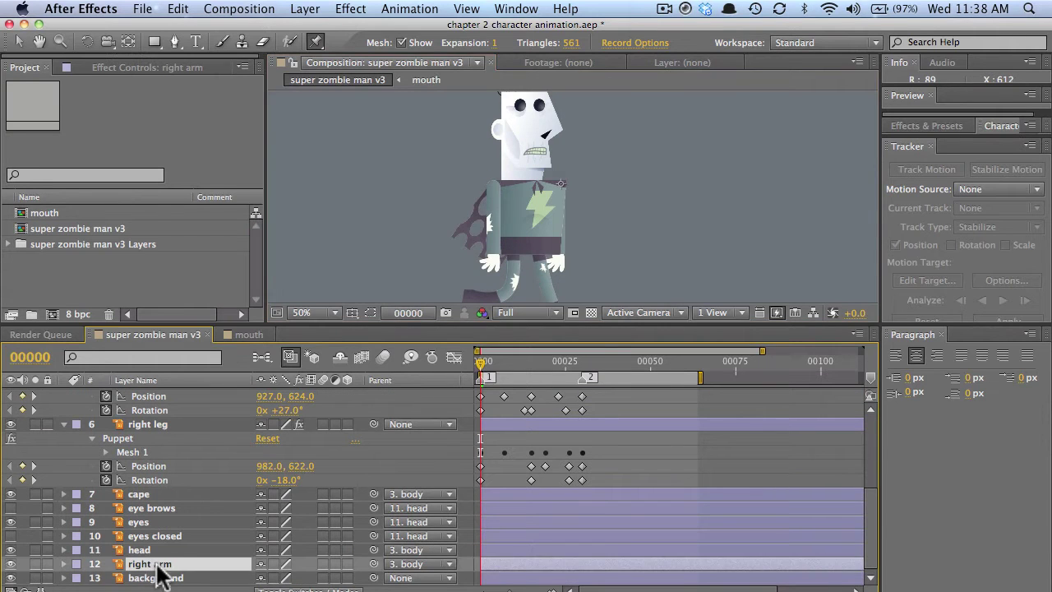
left_click(561, 183)
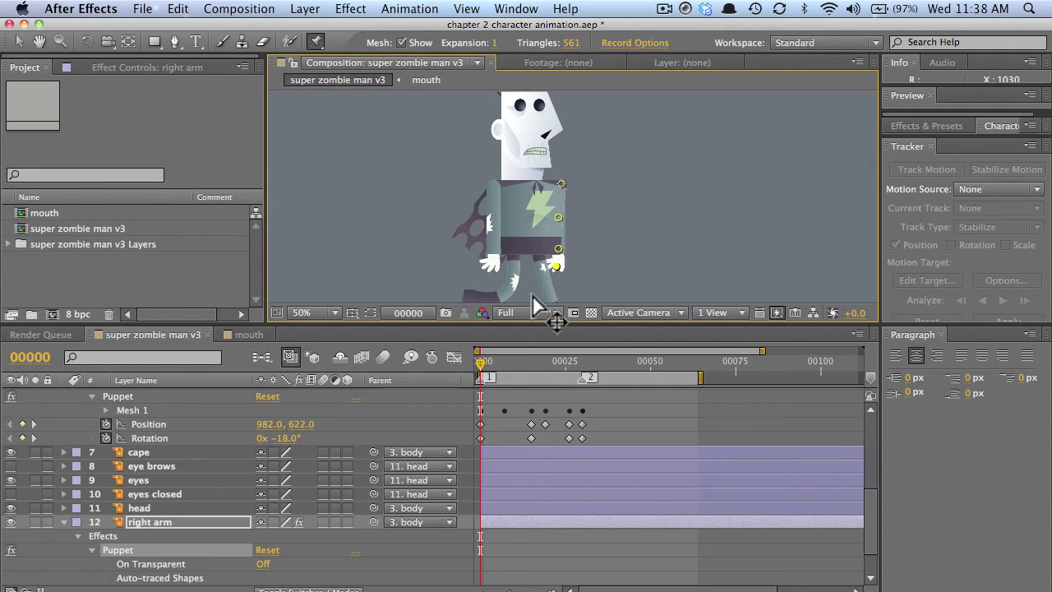
- Start rotation keyframes at frame 0 for the right arm and the left arm
left_click(136, 521)
key("r")
left_click(105, 564)
scroll(141, 501, "up", 10)
left_click(142, 410)
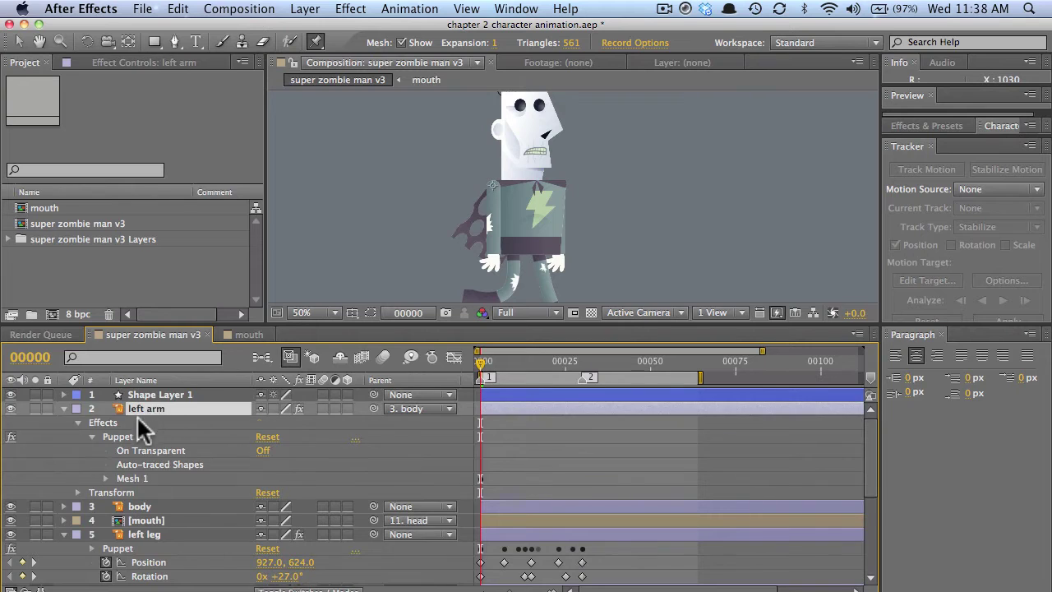
key("alt+shift+r")
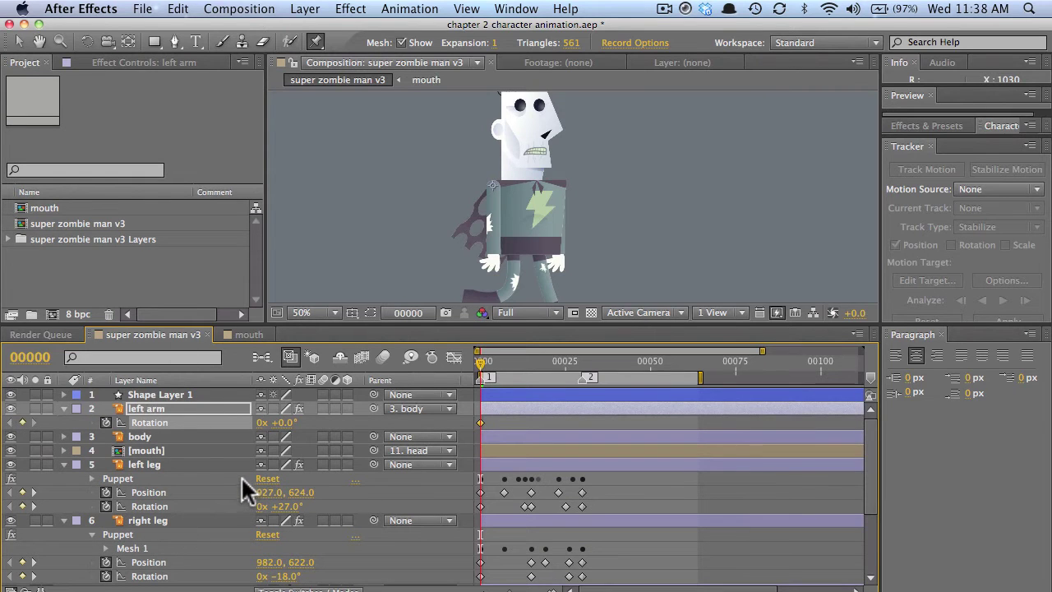
- Reveal only the animated properties of both arm layers and collapse the two leg layers
key("u")
left_click(92, 423)
scroll(113, 480, "down", 5)
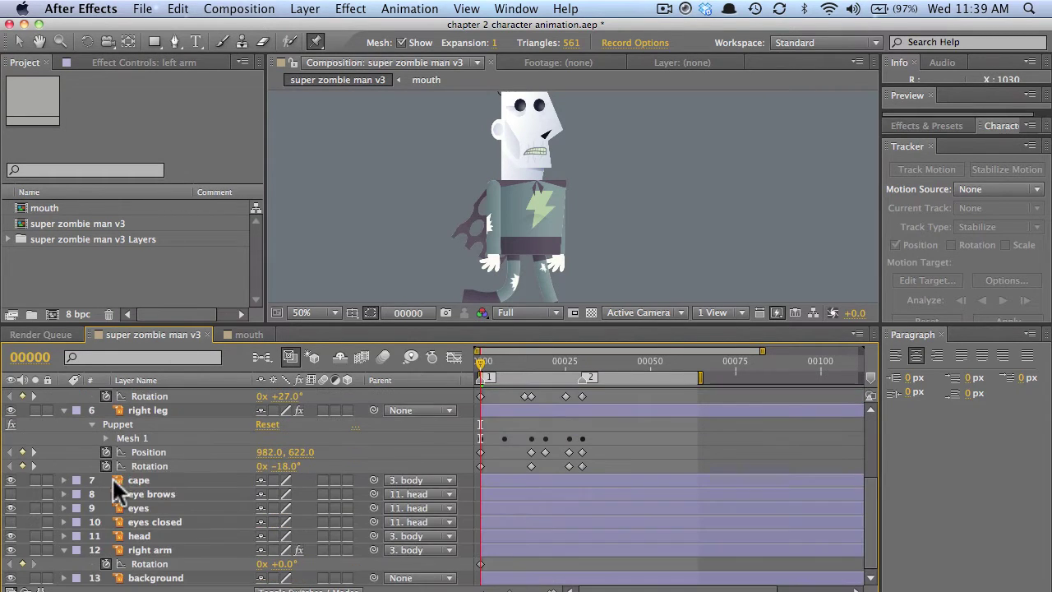
left_click(138, 550)
key("u")
left_click(105, 537)
scroll(136, 513, "up", 5)
left_click(64, 534)
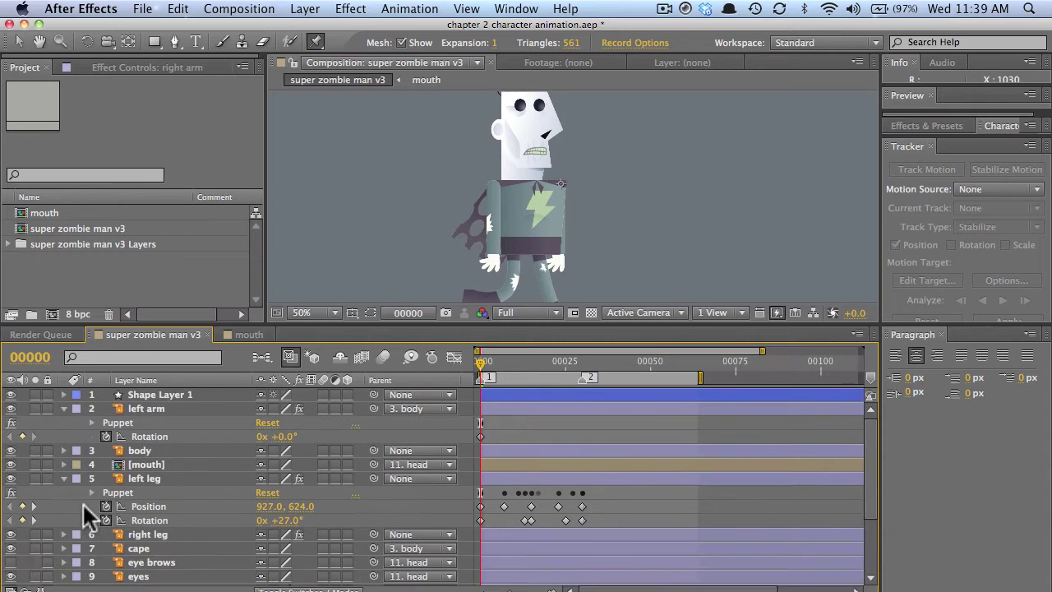
left_click(64, 478)
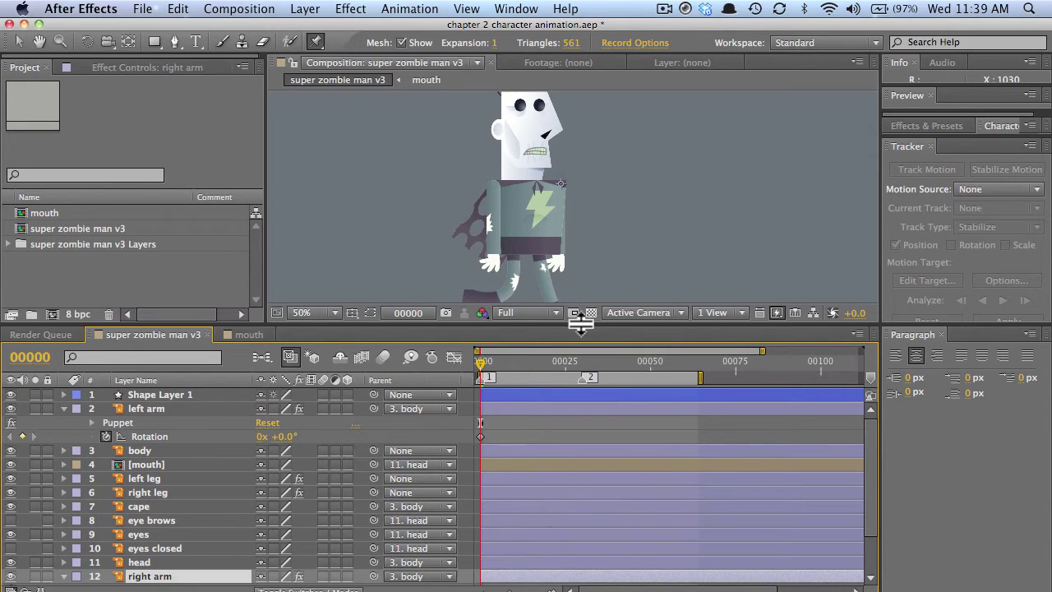
- At frame 0, rotate the left arm to −62° and use its puppet pins to bend it forward across the chest
left_click_drag(581, 323, 584, 285)
key("space")
left_click_drag(599, 225, 620, 184)
left_click(19, 41)
left_click(162, 372)
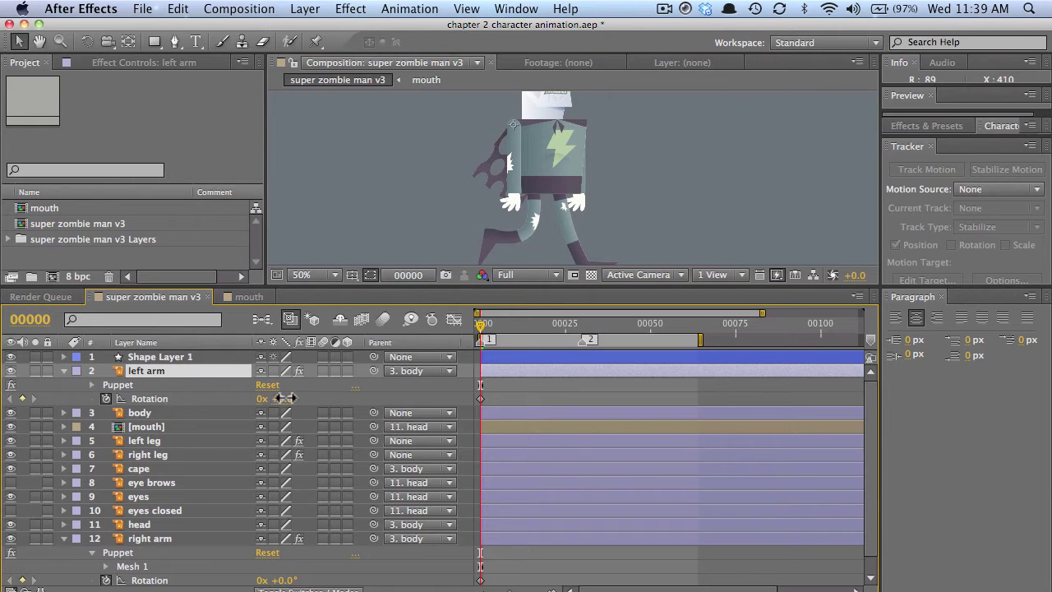
left_click_drag(286, 398, 248, 404)
left_click(316, 42)
left_click_drag(540, 151, 529, 157)
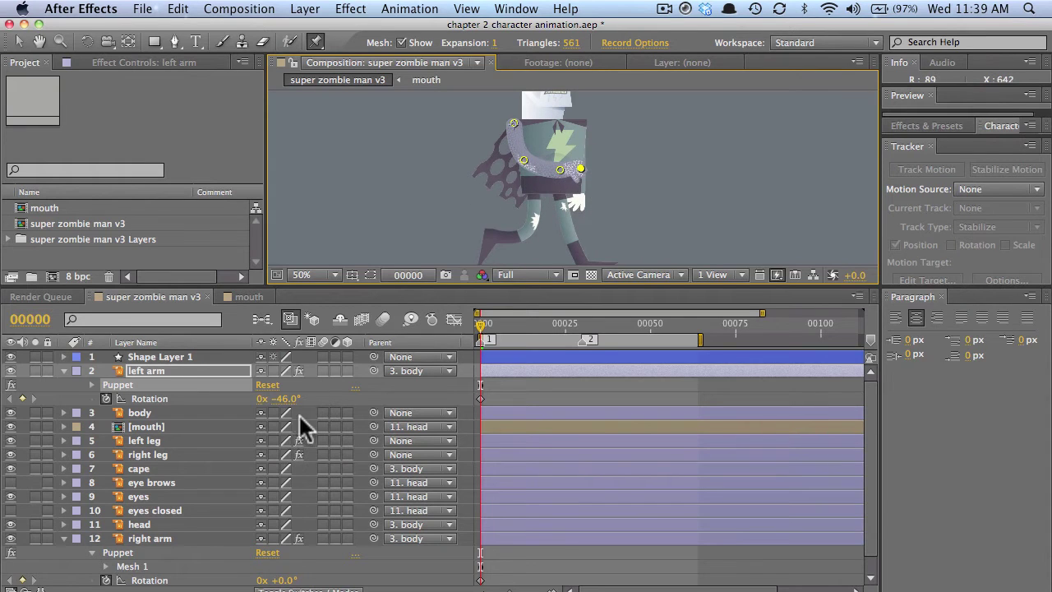
left_click_drag(290, 398, 277, 399)
- At frame 0, rotate the right arm to 20° and adjust its elbow pin
left_click(171, 539)
left_click_drag(281, 580, 297, 578)
left_click(187, 567)
left_click_drag(564, 157, 560, 155)
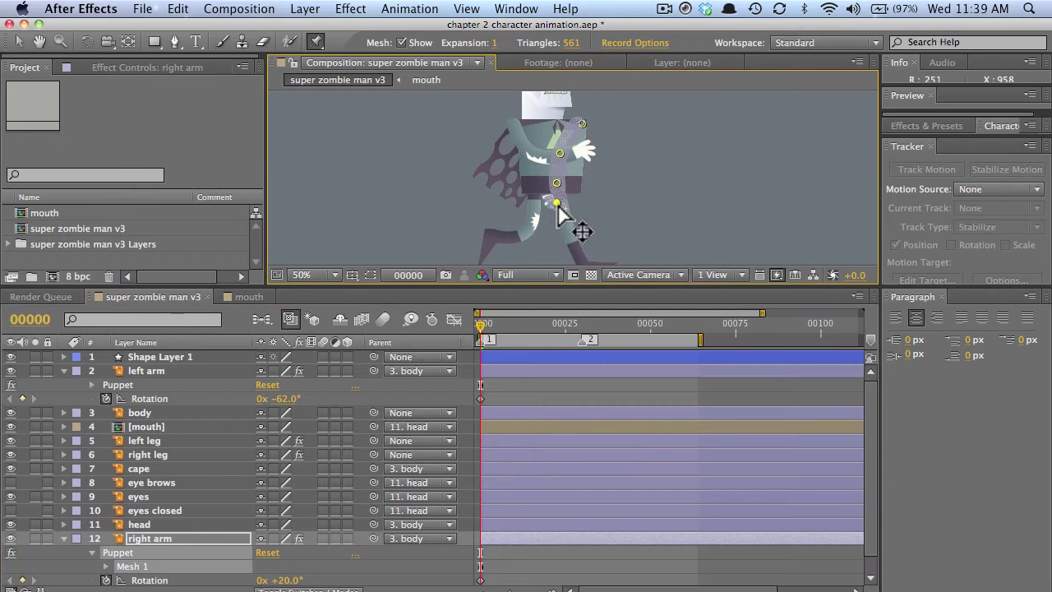
- Start position keyframes at frame 0 for both arms and show their animated properties with the Puppet mesh
left_click(144, 536)
key("p")
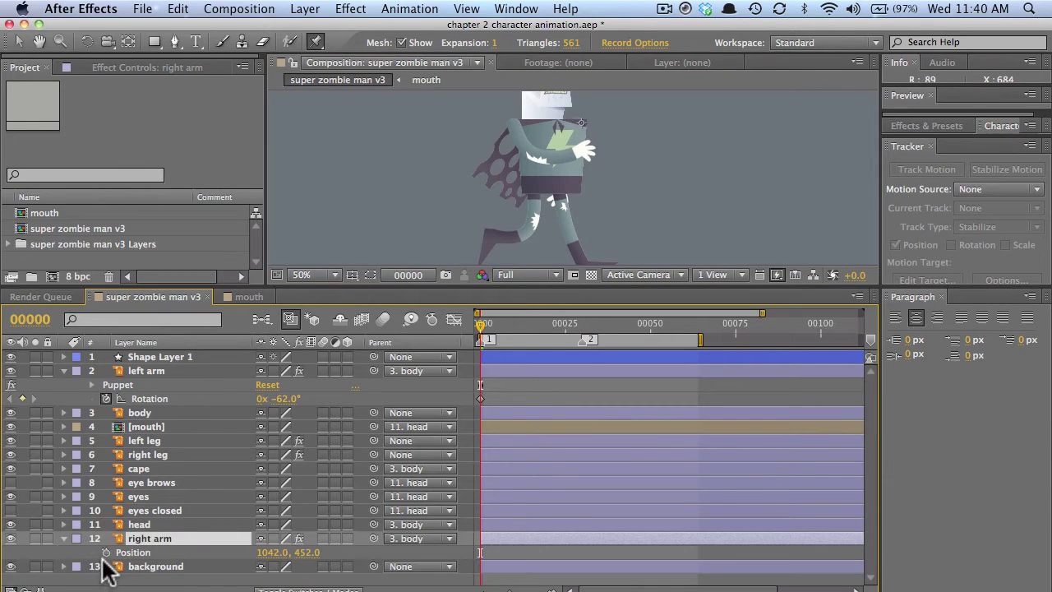
left_click(105, 553)
key("u")
left_click(106, 537)
scroll(140, 384, "up", 2)
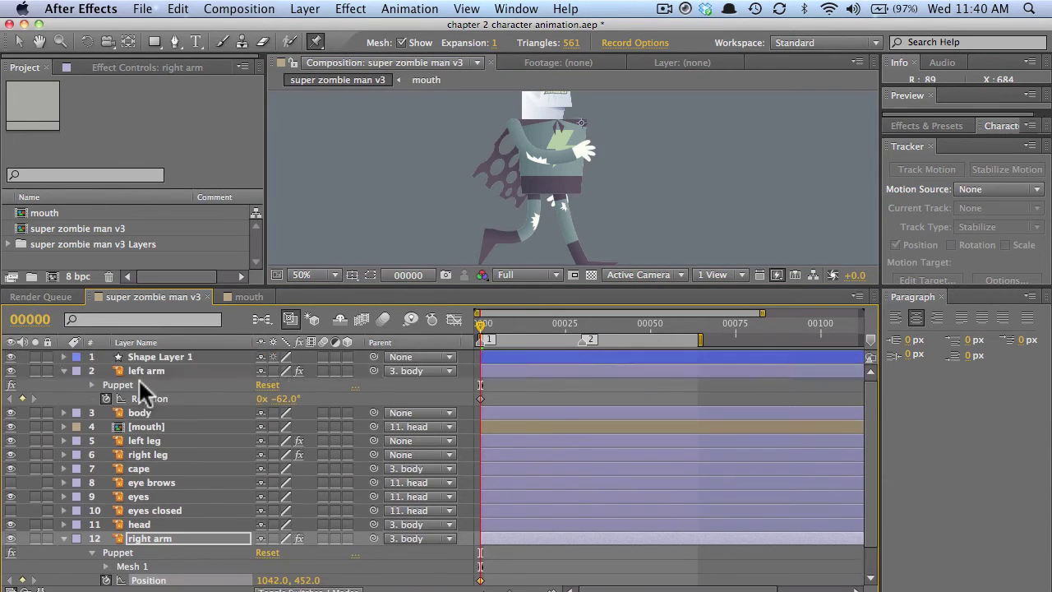
left_click(147, 371)
key("p")
left_click(105, 384)
left_click(140, 371)
key("u")
left_click(106, 399)
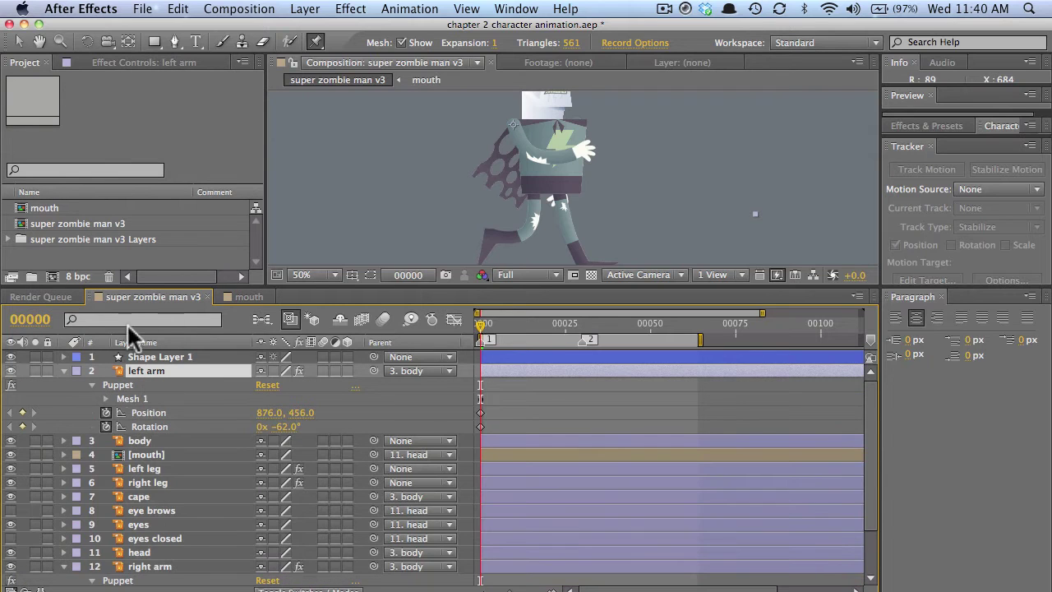
- At frame 0, rotate the right arm to 3°, reshape its elbow, wrist and hand pins, and adjust the arm's horizontal position
left_click(150, 566)
scroll(144, 567, "down", 2)
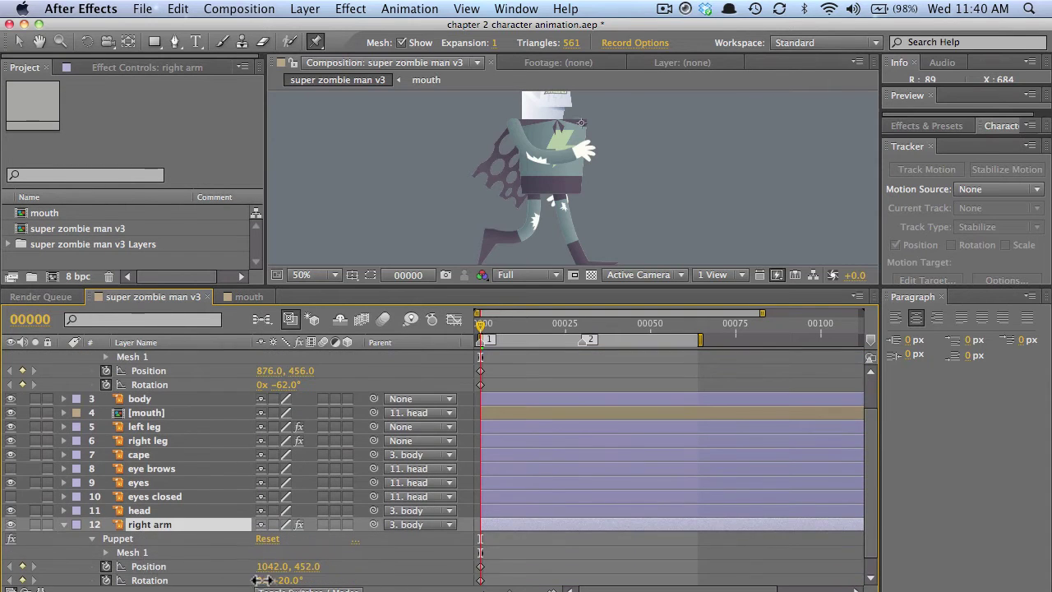
left_click(169, 567)
key("super+z")
mouse_move(283, 581)
left_mouse_down()
mouse_move(304, 576)
mouse_move(276, 577)
left_mouse_up()
left_click(171, 553)
left_click(564, 158)
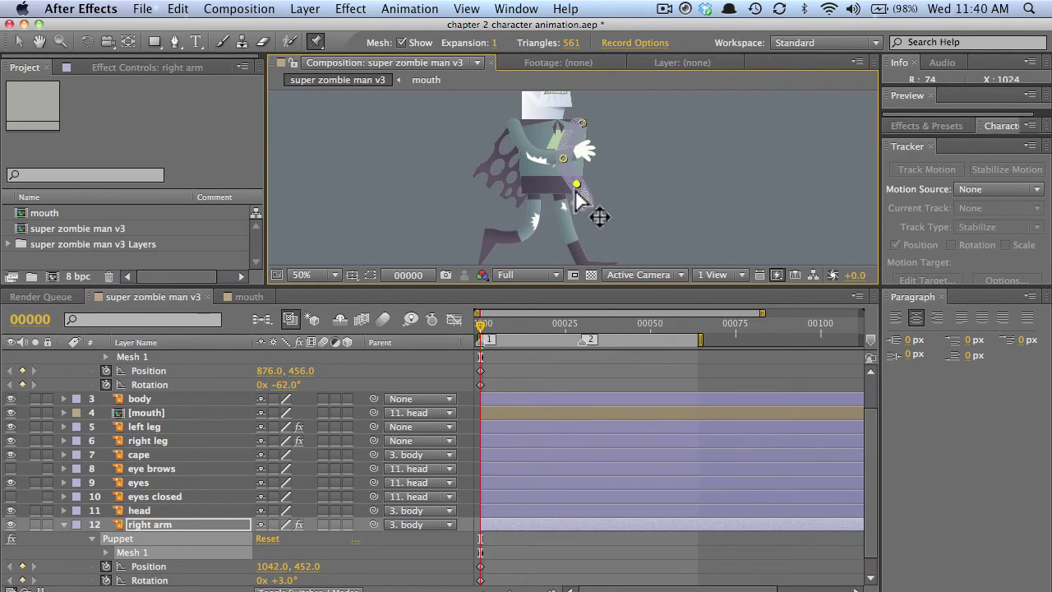
left_click(592, 193)
left_click_drag(263, 567, 335, 567)
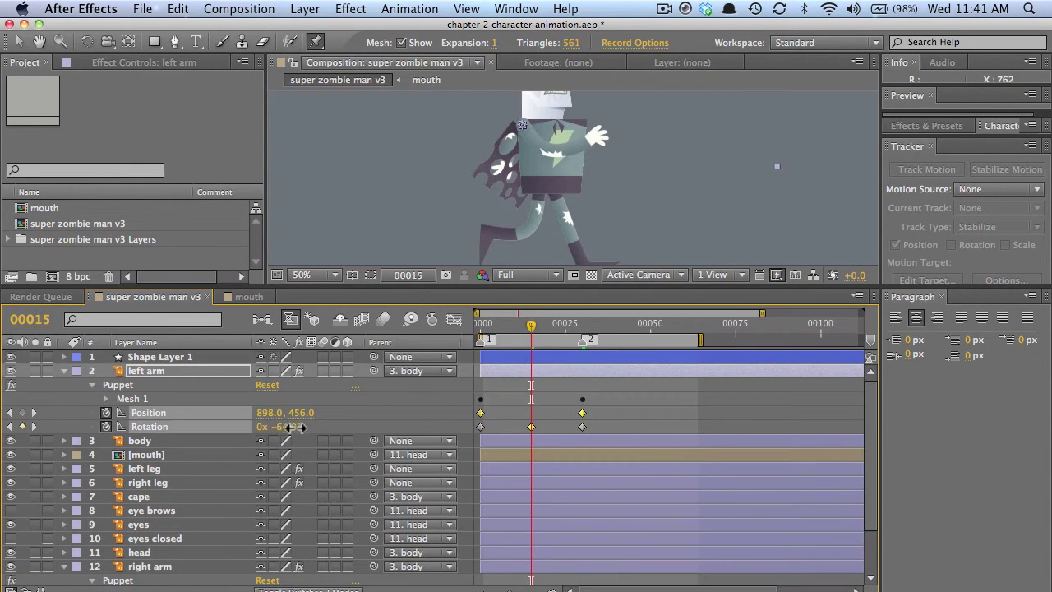
- At frame 15, swing the left arm back to 42° rotation at position 907, 456 and pull its hand pin toward the body
left_click_drag(279, 426, 370, 428)
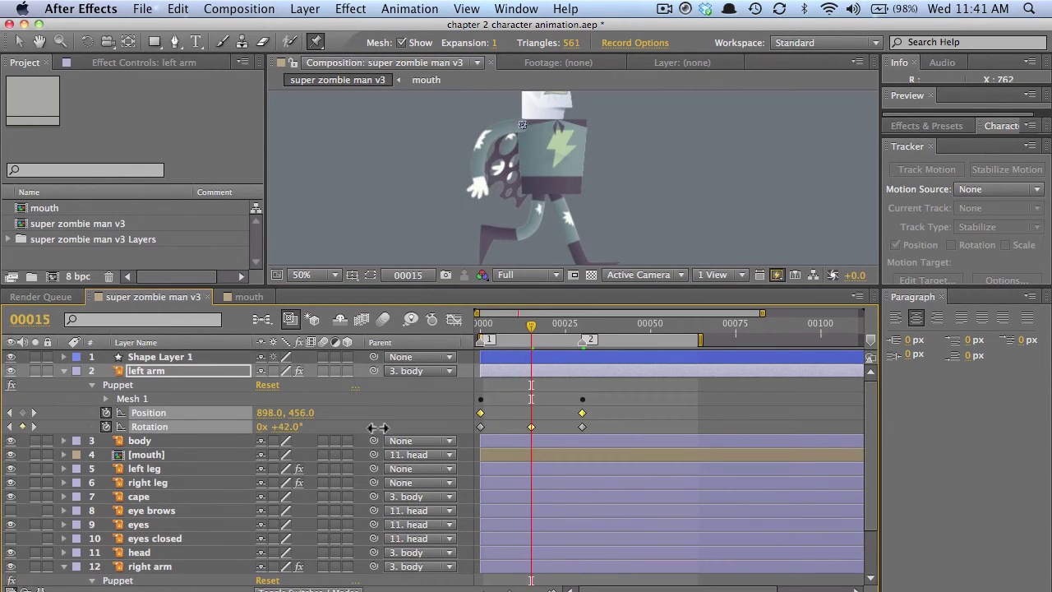
left_click_drag(302, 412, 275, 411)
key("super+z")
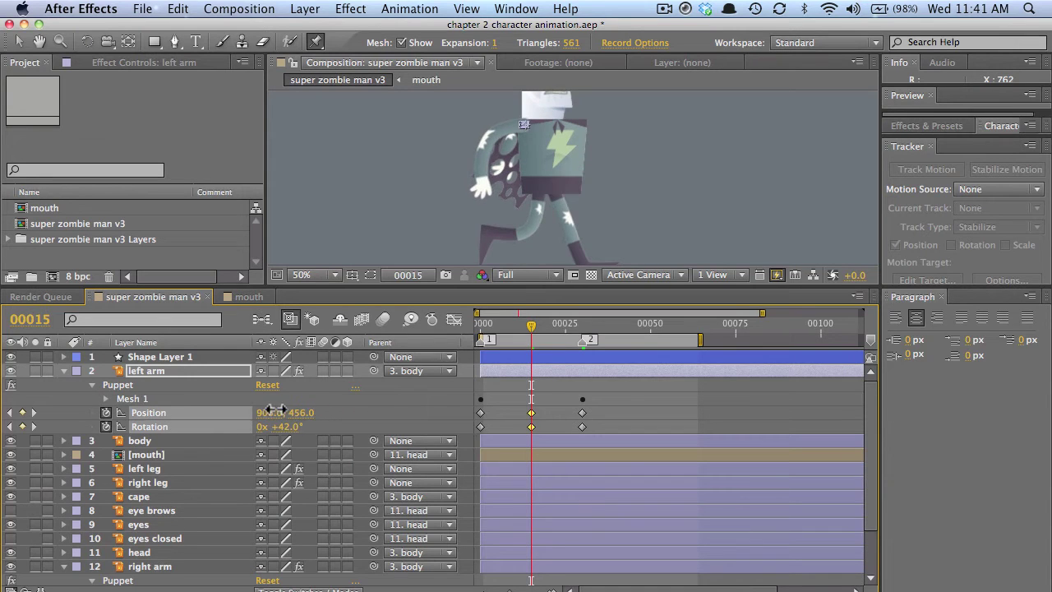
left_click(160, 425)
left_click(136, 399)
left_click_drag(484, 190, 503, 187)
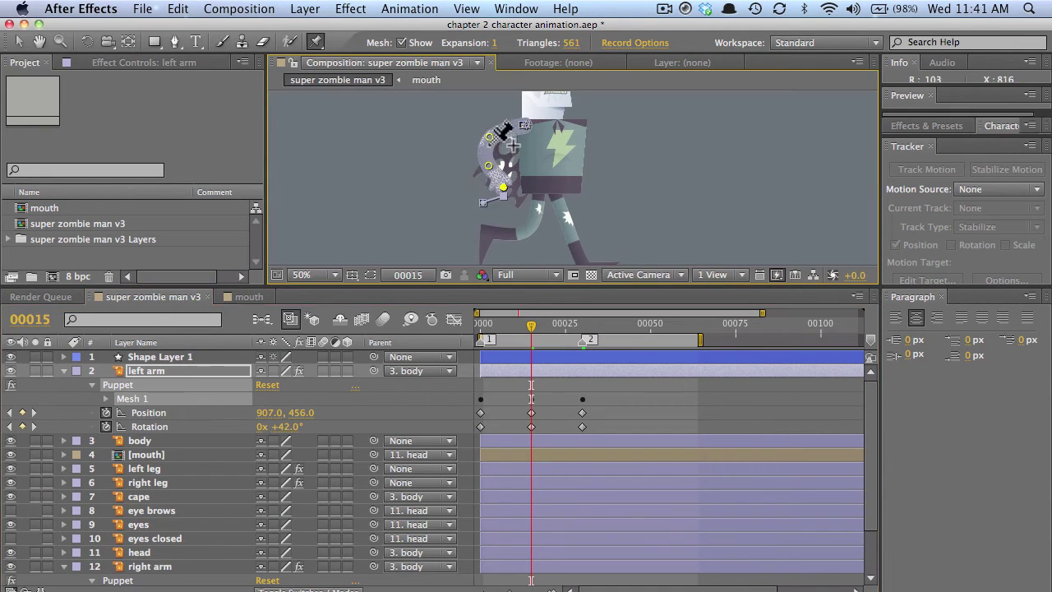
- At frame 15, swing the right arm forward to −94° rotation and raise its hand with the puppet pin
scroll(253, 531, "down", 5)
left_click_drag(285, 564, 149, 559)
left_click_drag(483, 286, 494, 304)
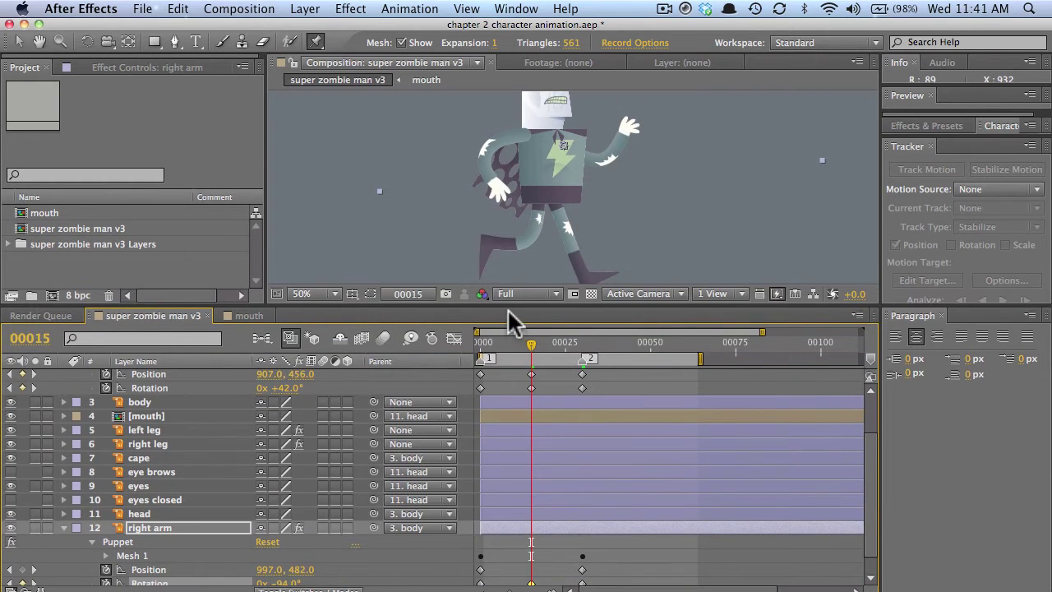
scroll(240, 477, "down", 2)
left_click(172, 536)
left_click_drag(625, 128, 611, 117)
- At frame 7, keyframe new vertical positions for the left arm and the right arm
left_click(19, 41)
mouse_move(514, 340)
left_mouse_down()
mouse_move(483, 344)
mouse_move(534, 348)
mouse_move(481, 348)
mouse_move(534, 344)
mouse_move(503, 346)
left_mouse_up()
scroll(285, 493, "up", 5)
left_click_drag(297, 433, 286, 432)
scroll(296, 493, "down", 5)
left_click_drag(299, 552, 318, 551)
- At frame 23, keyframe the right arm at position 997, 494.1 and adjust the left arm's position
left_click_drag(531, 349, 558, 348)
left_click_drag(298, 552, 305, 552)
scroll(302, 471, "up", 5)
left_click_drag(294, 431, 299, 427)
left_click_drag(268, 432, 274, 430)
- At frame 15, refine the left arm's rotation and nudge its hand with the puppet pin
left_click_drag(493, 346, 531, 334)
left_click(132, 417)
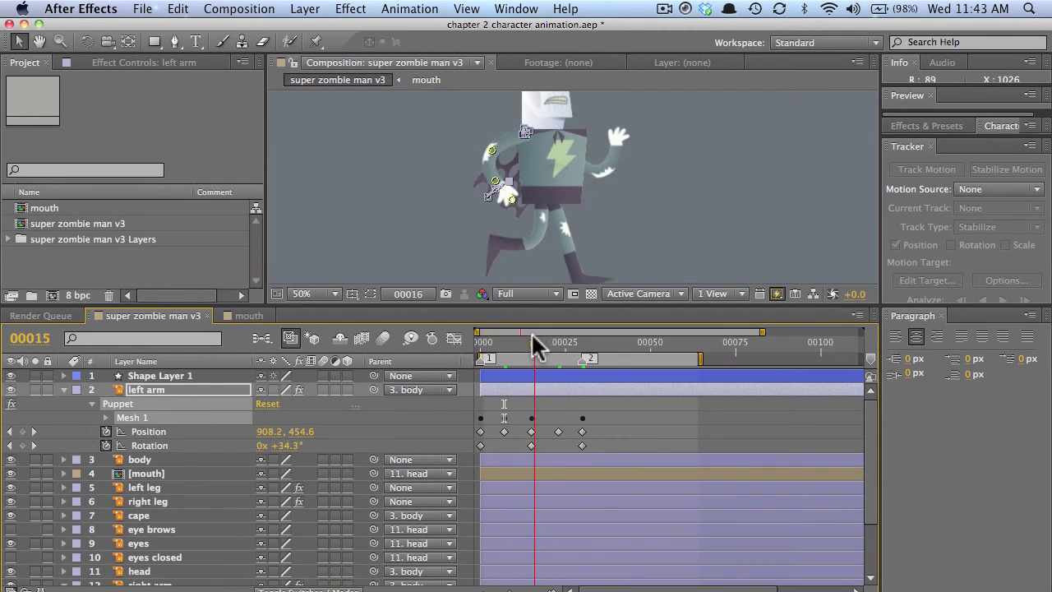
left_click_drag(284, 445, 301, 443)
left_click(156, 418)
mouse_move(482, 183)
left_mouse_down()
mouse_move(471, 167)
mouse_move(480, 180)
left_mouse_up()
- At frame 23, raise the left arm's hand and wrist pins, and return to around frame 15 with the right arm selected
scroll(539, 514, "down", 5)
left_click_drag(517, 344, 557, 343)
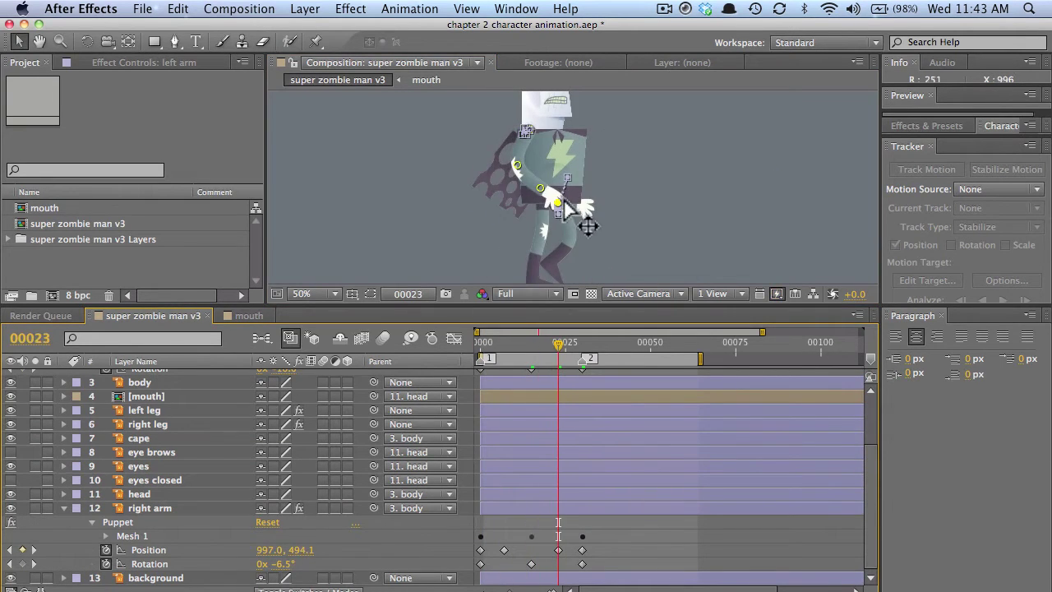
left_click_drag(562, 202, 569, 179)
left_click(547, 177)
mouse_move(540, 340)
left_mouse_down()
mouse_move(554, 339)
mouse_move(532, 337)
mouse_move(582, 338)
mouse_move(486, 337)
mouse_move(588, 337)
mouse_move(549, 344)
mouse_move(571, 353)
mouse_move(558, 341)
mouse_move(545, 352)
mouse_move(577, 352)
mouse_move(542, 347)
mouse_move(587, 351)
mouse_move(474, 349)
mouse_move(540, 343)
mouse_move(479, 348)
mouse_move(528, 348)
left_mouse_up()
left_click(599, 146)
left_click(150, 508)
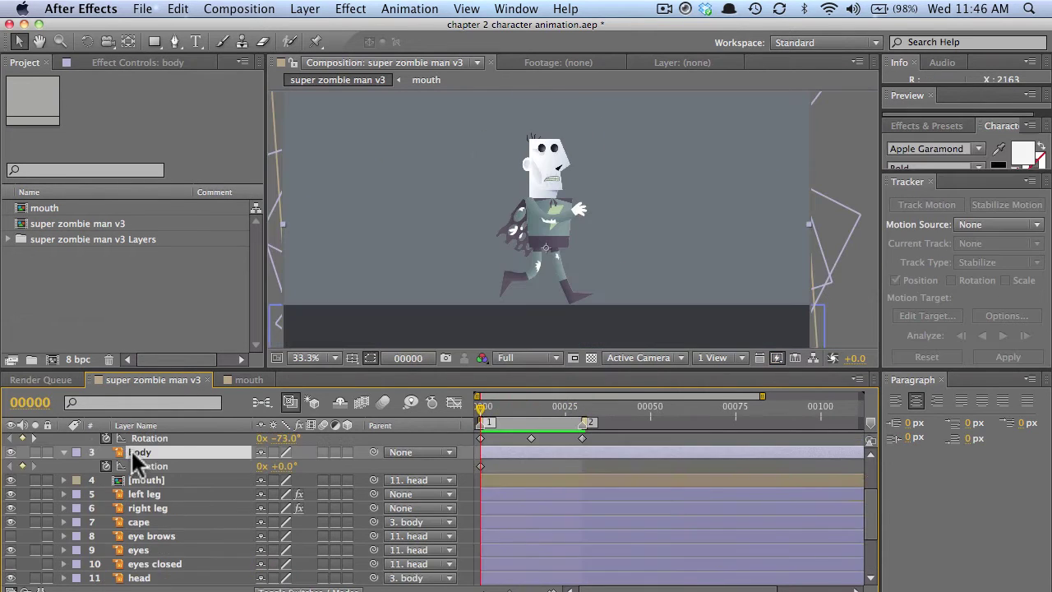
- Start a position keyframe for the body at frame 0 and collapse the left and right arm layers
key("alt+p")
scroll(99, 457, "up", 5)
left_click(65, 454)
scroll(69, 485, "down", 8)
left_click(66, 508)
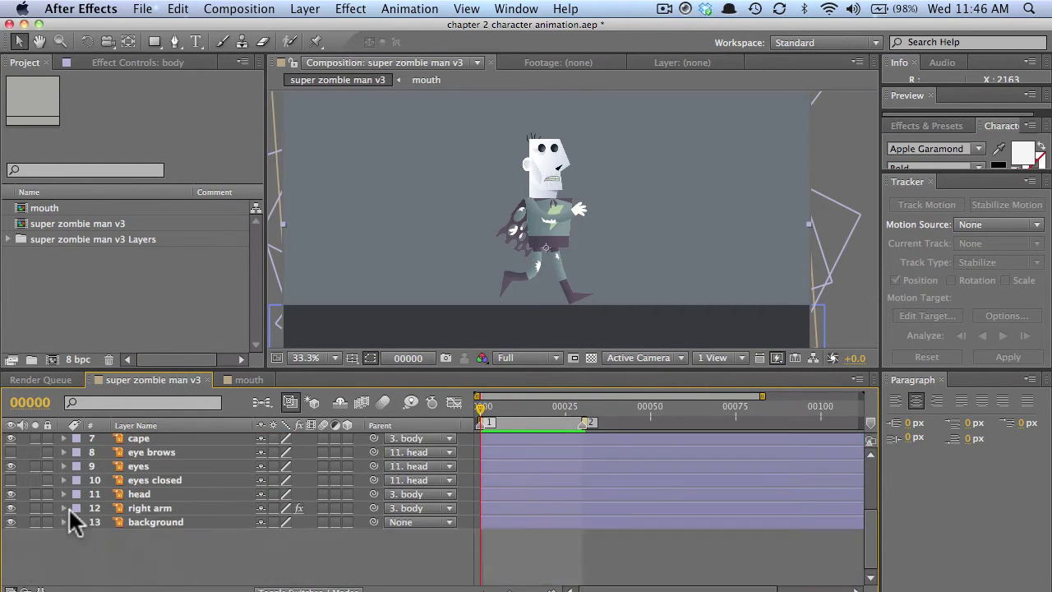
scroll(68, 507, "up", 10)
- Copy the body's frame 0 position and rotation keyframes to frame 30, and at frame 15 set position 958, 664 and rotation 8°
left_click_drag(483, 476, 475, 500)
left_click_drag(481, 409, 529, 414)
key("super+v")
left_click(22, 481)
left_click(22, 495)
key("super+shift+a")
mouse_move(297, 481)
left_mouse_down()
mouse_move(323, 479)
mouse_move(288, 493)
left_mouse_up()
left_click_drag(533, 412, 545, 409)
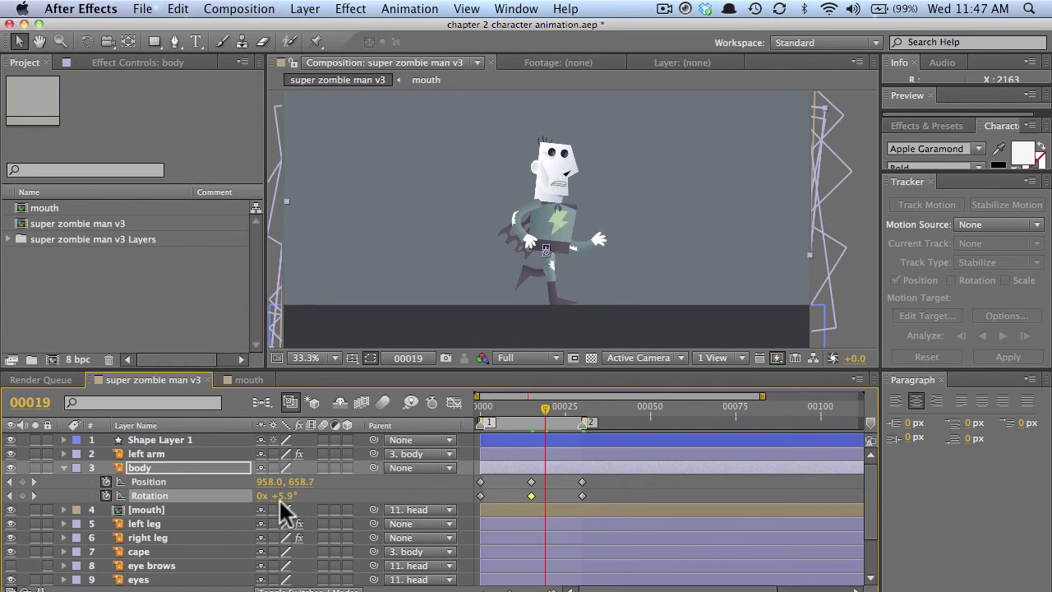
- Add a reduced body rotation keyframe at frame 19 and shift it to frame 22
left_click_drag(281, 497, 270, 495)
left_click_drag(545, 410, 565, 410)
left_click_drag(545, 496, 555, 495)
- Set the body's rotation to 6° at frame 30 and at frame 0
mouse_move(565, 411)
left_mouse_down()
mouse_move(528, 413)
mouse_move(581, 414)
left_mouse_up()
left_click_drag(284, 494, 289, 491)
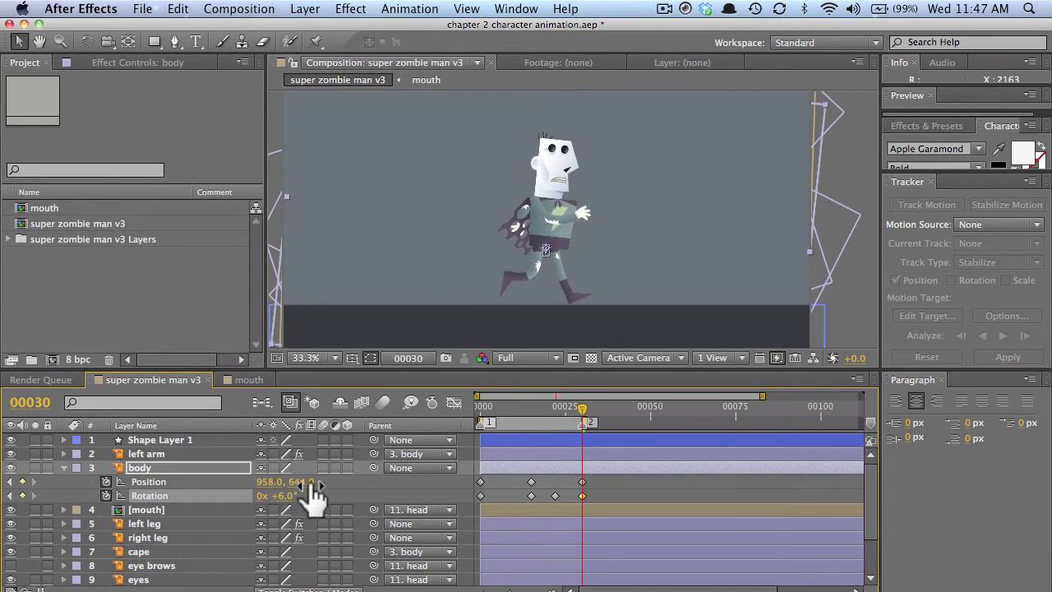
key("j")
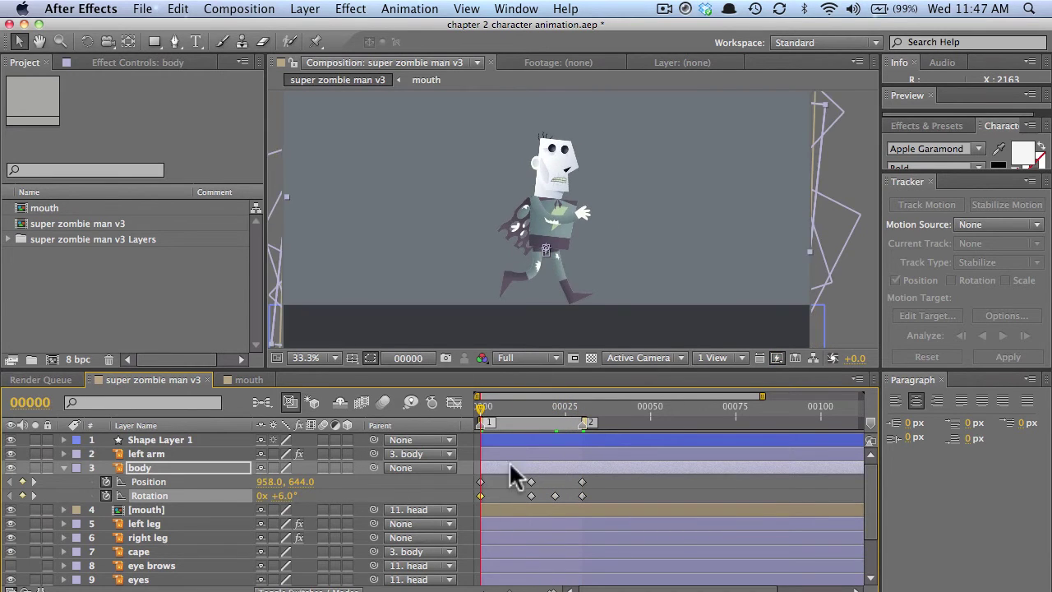
key("F2")
left_click_drag(481, 408, 491, 407)
left_click_drag(300, 483, 312, 485)
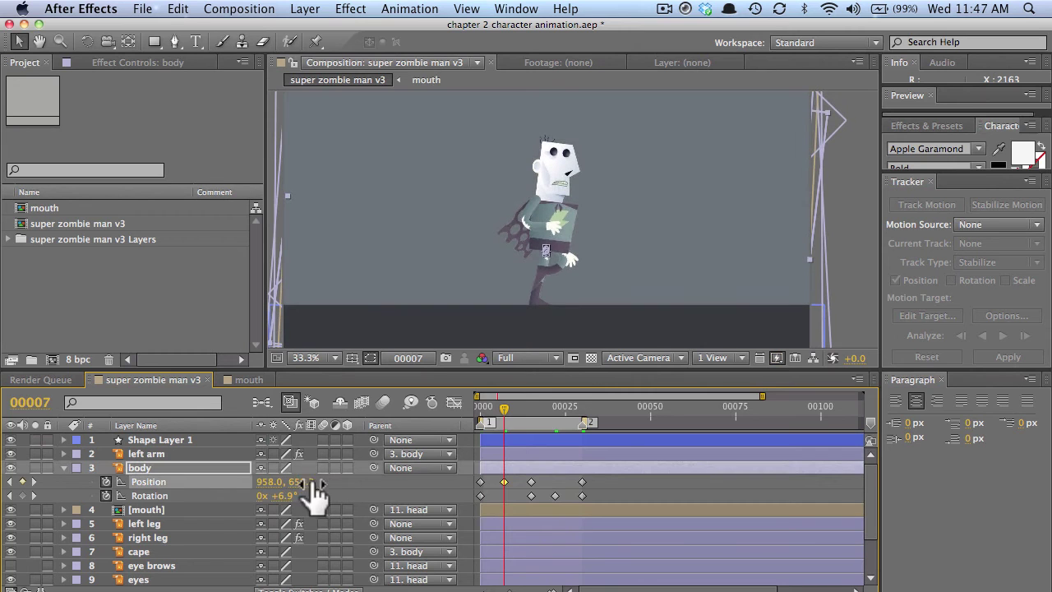
key("super+z")
- Move the body's frame 0 position keyframe to frame 7 and paste its frame 15 position keyframe at frame 0
left_click_drag(505, 408, 535, 406)
left_click(482, 482)
left_click_drag(485, 482, 509, 481)
left_click(535, 482)
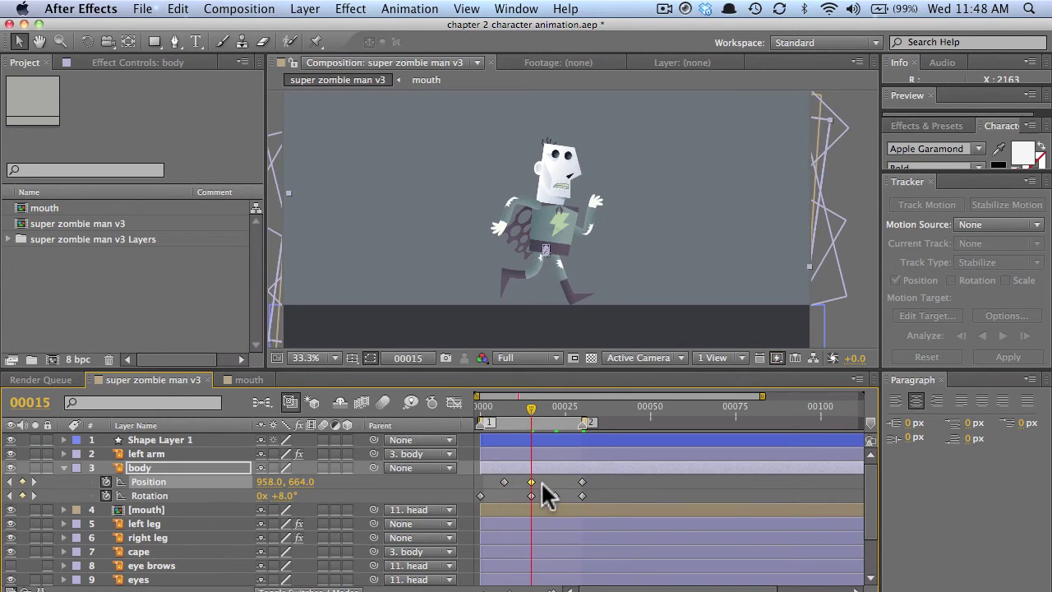
key("super+c")
left_click_drag(534, 408, 483, 408)
key("super+v")
- Move the body's frame 30 position keyframe to frame 22 and paste the copied frame 15 position at frame 30
left_click_drag(564, 481, 555, 483)
left_click(583, 408)
key("super+v")
- Copy the body's frame 22 rotation keyframe to frame 7 and preview the walk cycle from frame 0
left_click_drag(583, 408, 532, 417)
left_click_drag(544, 492, 560, 498)
key("super+c")
key("super+v")
left_click_drag(531, 410, 8, 435)
key("KP_0")
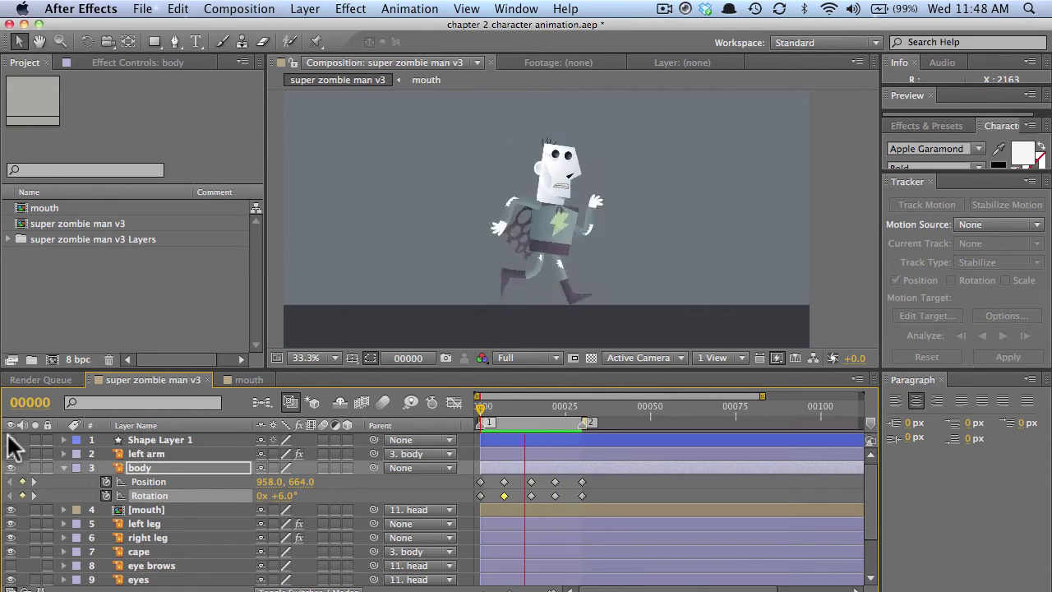
left_click(478, 409)
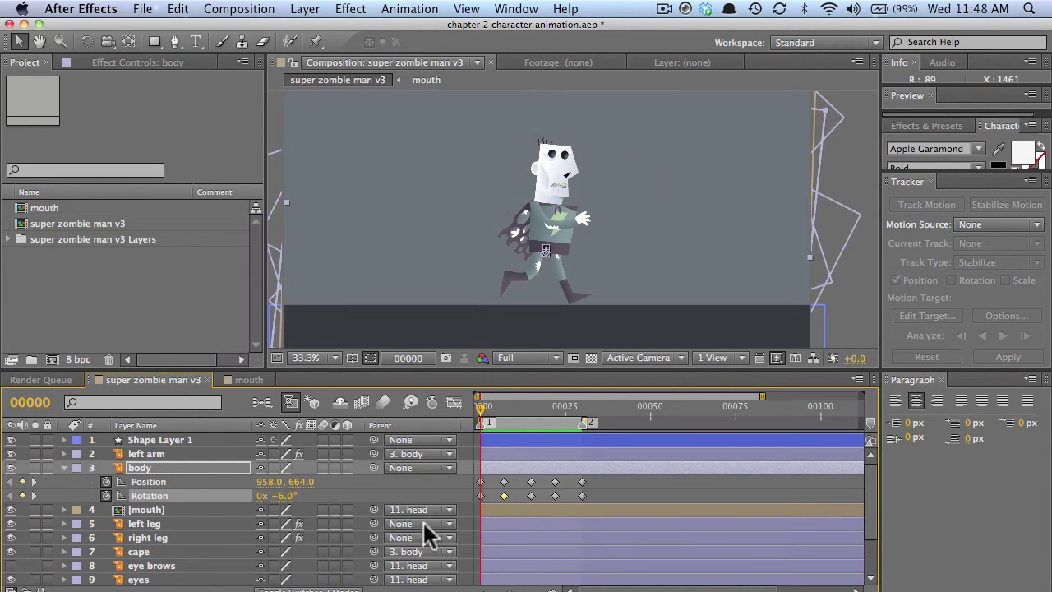
- Keyframe the head at frames 0, 15 and 30 with position 924, 444 and rotation 0°
scroll(202, 509, "down", 3)
left_click(138, 550)
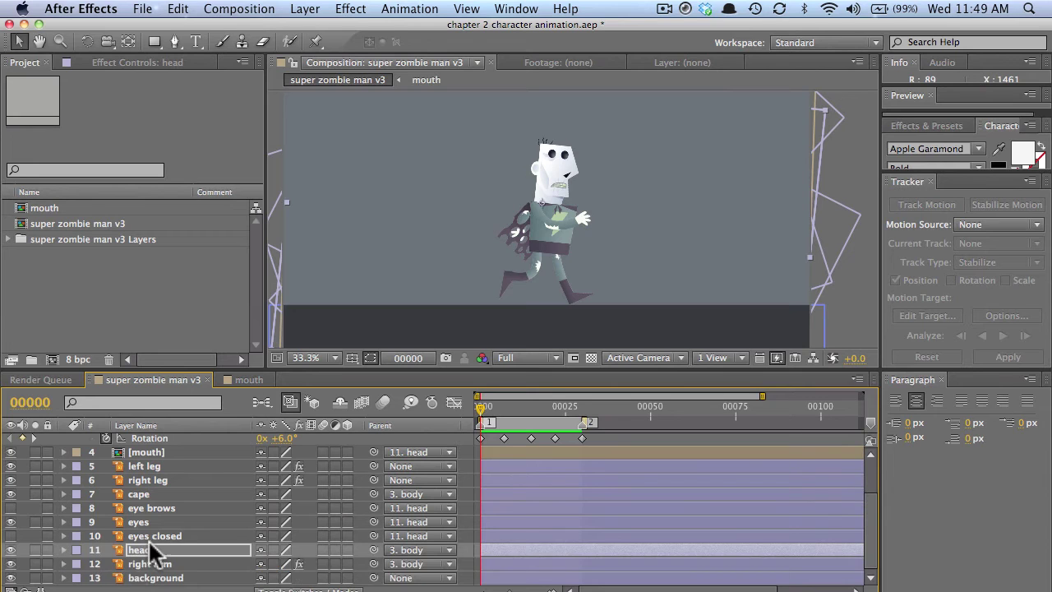
key("u")
left_click_drag(481, 405, 531, 409)
type("30")
key("Return")
left_click(22, 536)
left_click(22, 550)
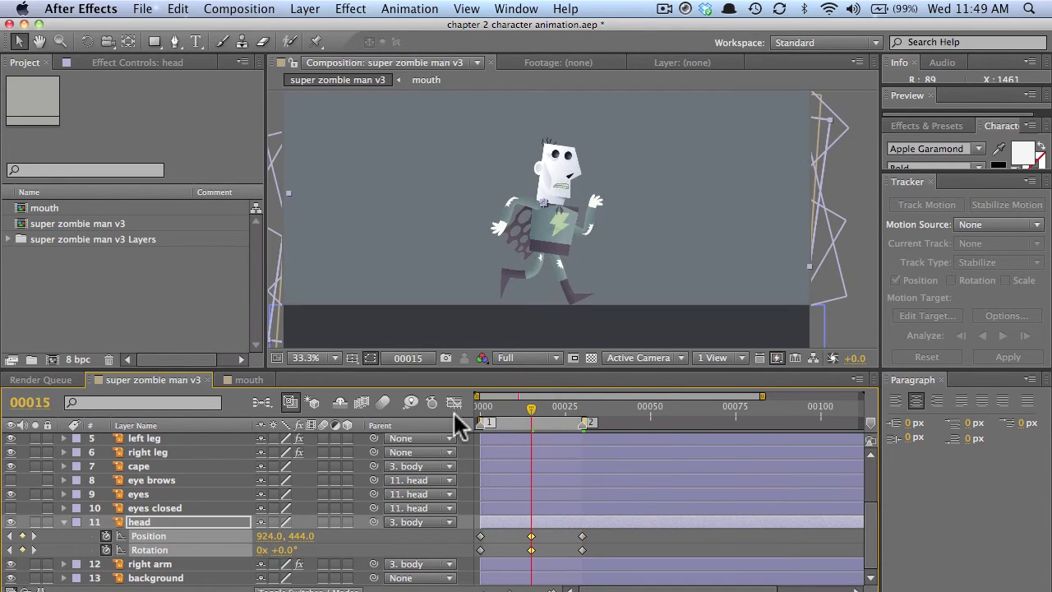
- Tilt the head at frame 7 and to 9° at frame 23, and shift the three middle rotation keyframes one frame earlier
left_click(504, 409)
left_click(507, 554)
left_click_drag(286, 548, 292, 548)
left_click_drag(539, 409, 558, 409)
left_click_drag(287, 548, 295, 547)
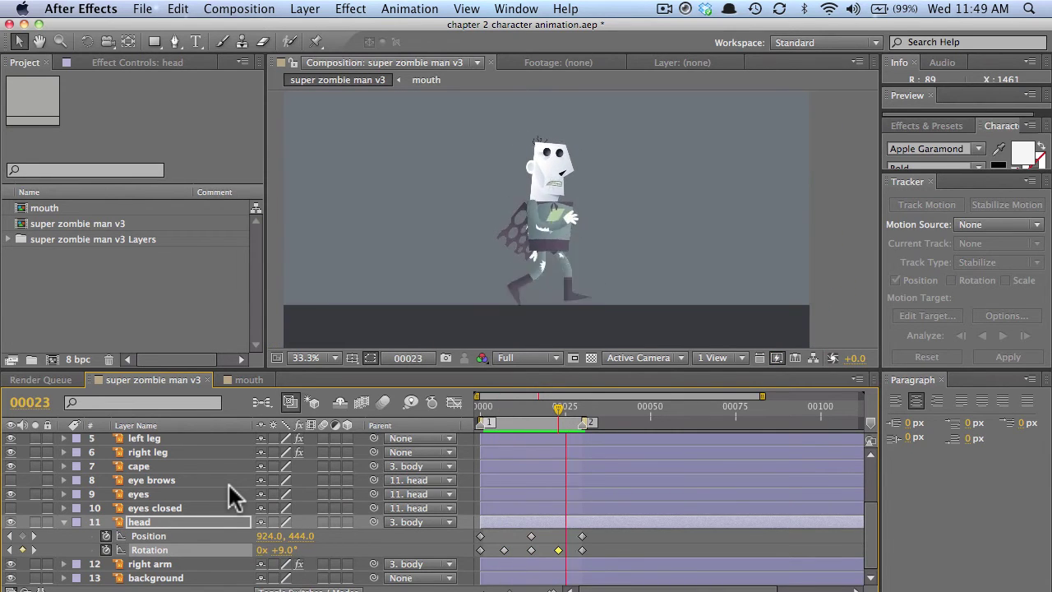
left_click(531, 408)
left_click_drag(531, 551, 528, 550)
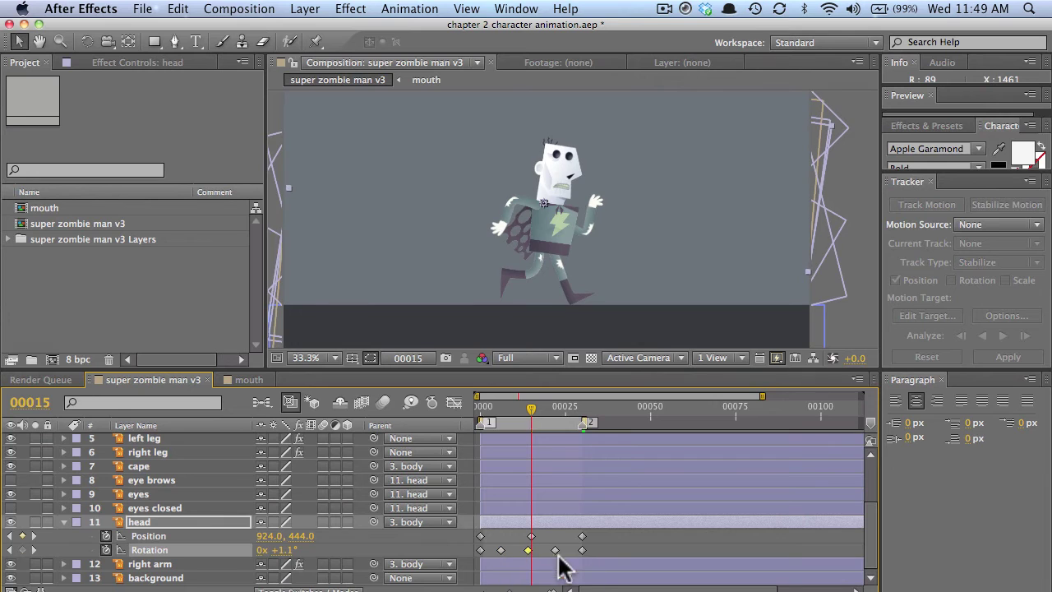
- Set the head's rotation to 6° on both the frame 0 and frame 30 keyframes
left_click(480, 409)
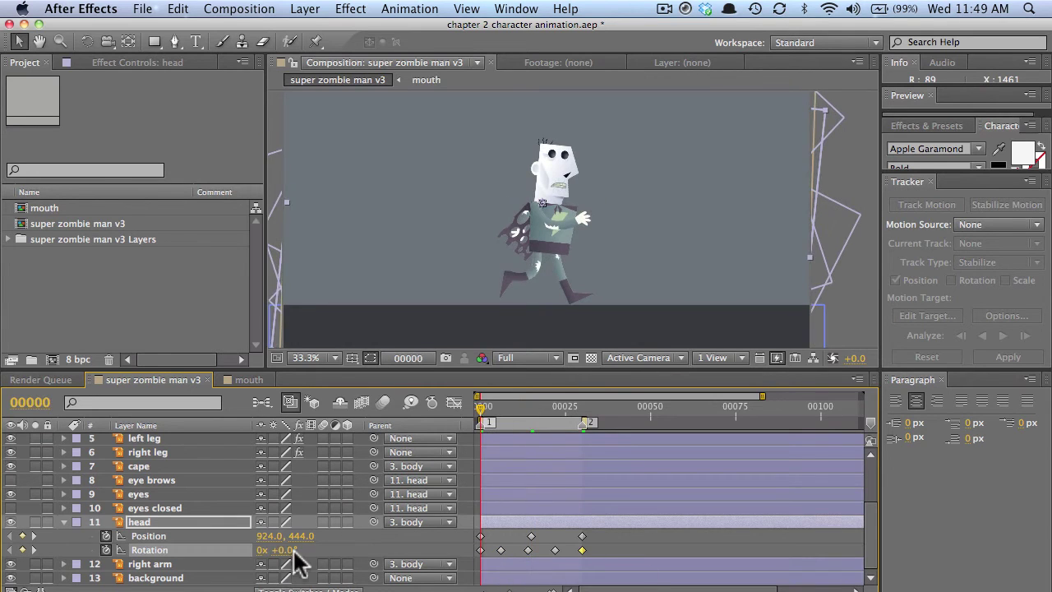
left_click_drag(283, 549, 289, 548)
left_click(480, 549)
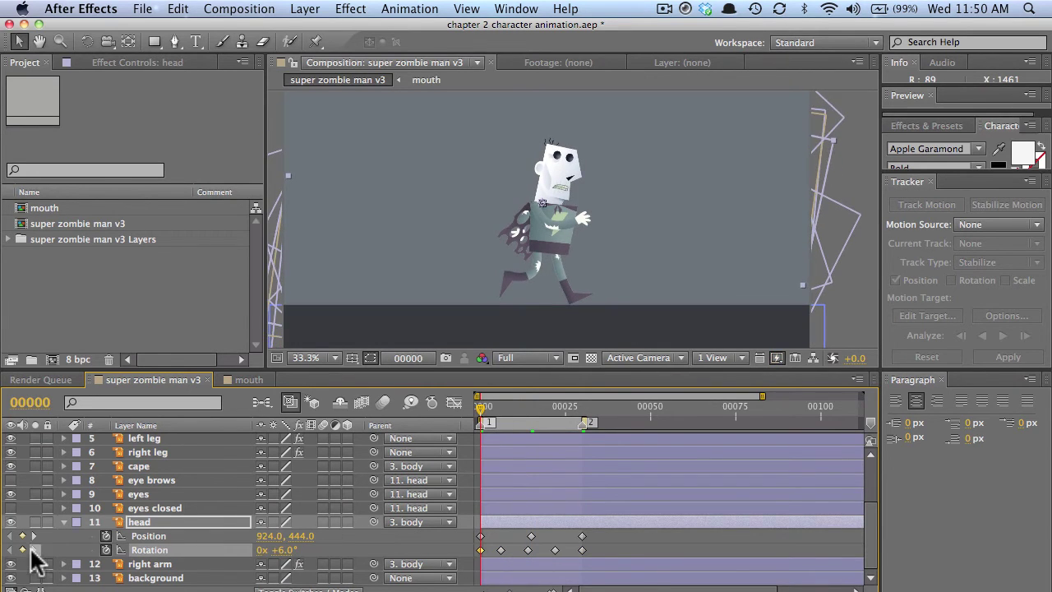
left_click(34, 550)
left_click(34, 550)
left_click(531, 537)
left_click(528, 550)
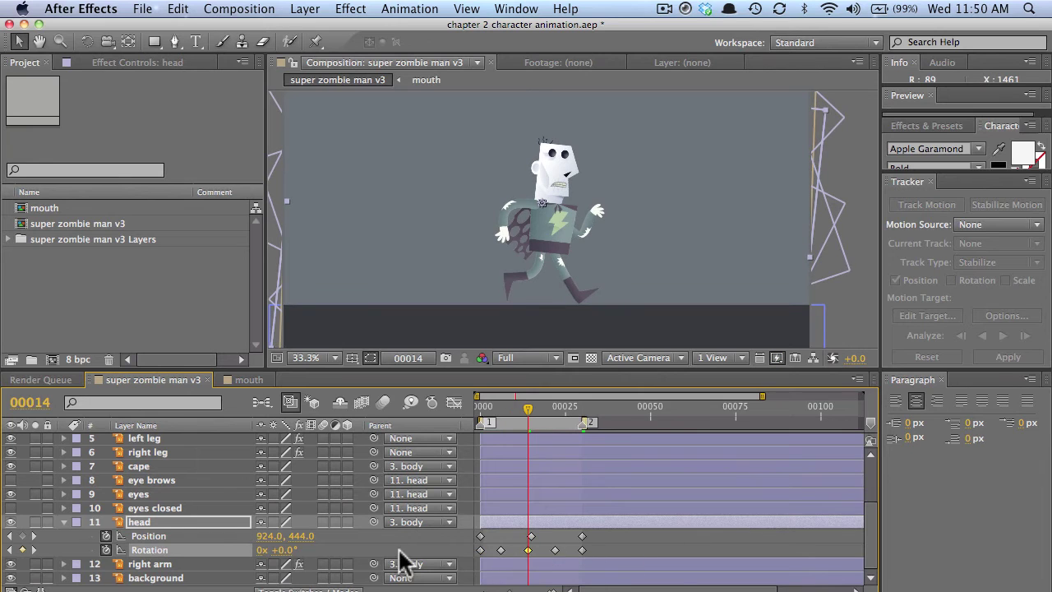
left_click(33, 549)
left_click(34, 550)
left_click(283, 549)
type("6")
key("Return")
- Save the project and preview the walk cycle from frame 0
key("super+s")
key("Home")
key("KP_0")
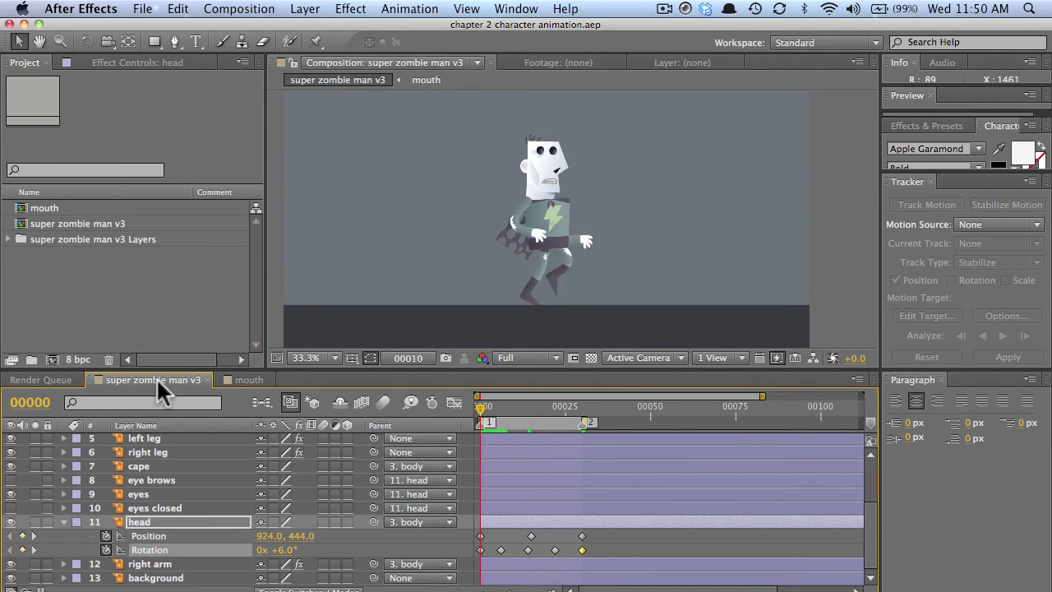
- Add in-between head position keyframes, set frame 15 to position 924, 450 and rotation -13°, and preview the loop
left_click(499, 406)
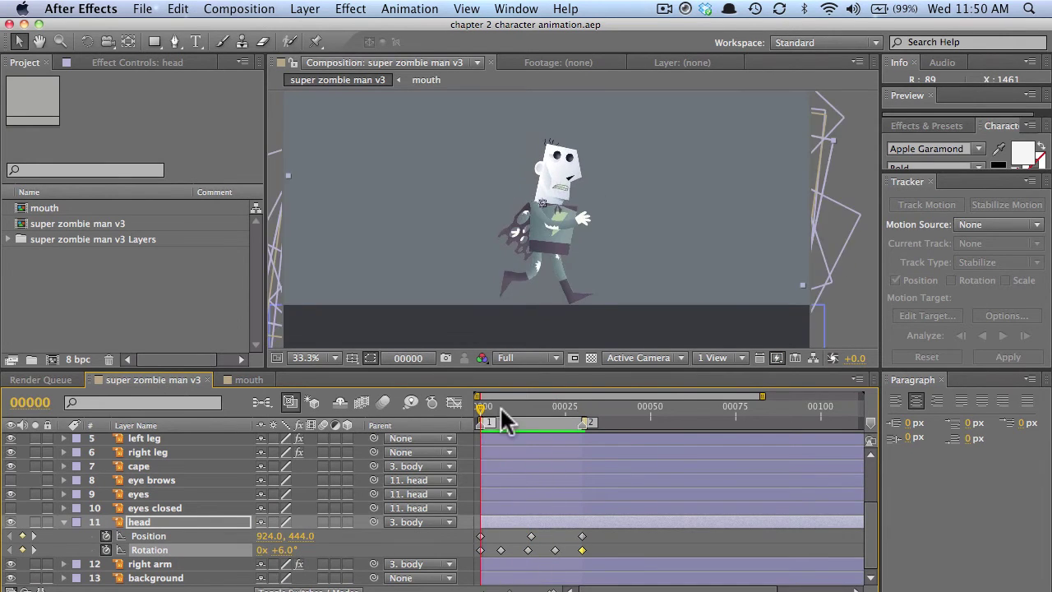
left_click_drag(300, 536, 272, 550)
left_click(555, 407)
left_click(10, 536)
key("KP_0")
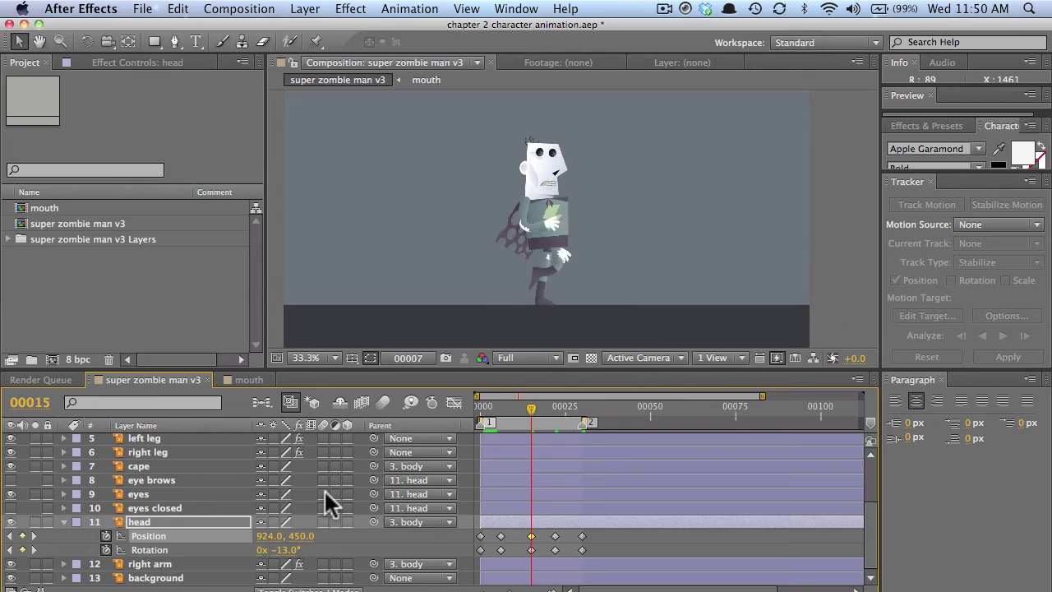
key("space")
- Collapse the head and body properties and add position and rotation keyframes to the cape at frame 0
left_click(64, 522)
left_click(152, 496)
scroll(123, 485, "up", 4)
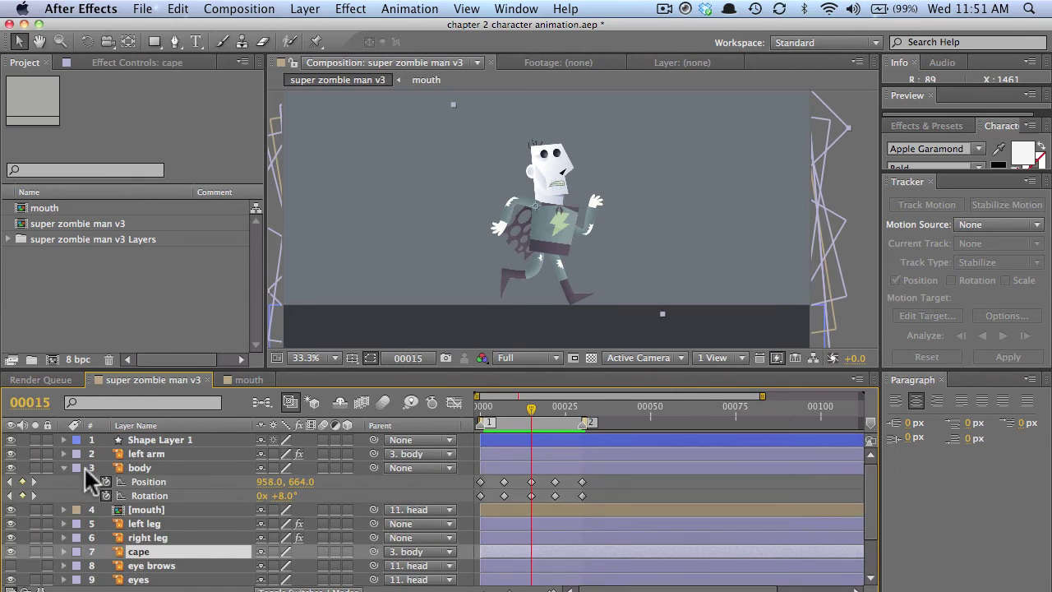
left_click(64, 468)
left_click(483, 408)
key("r")
left_click(481, 407)
key("alt+r")
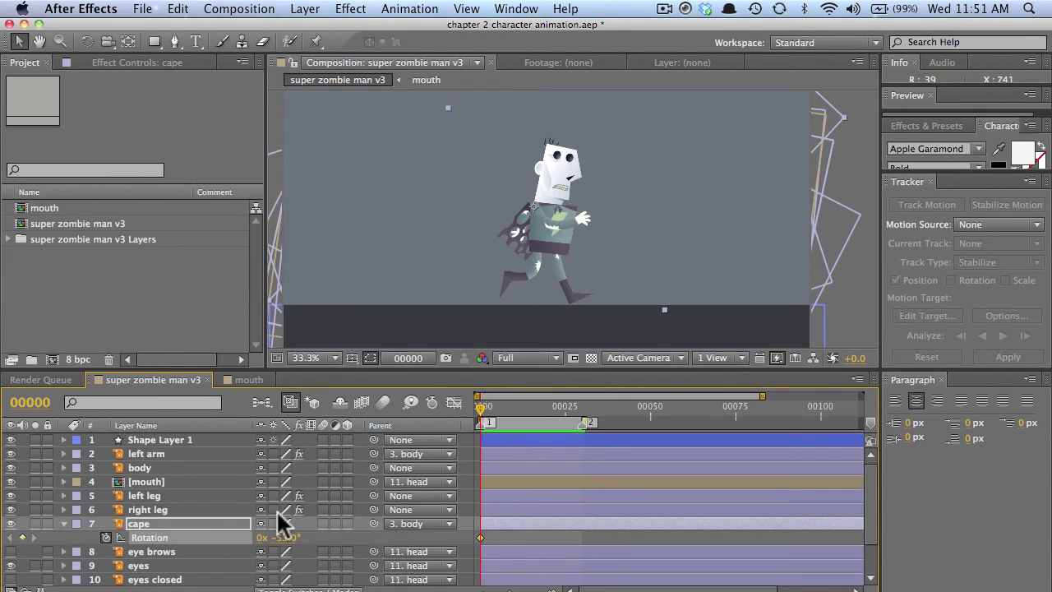
key("alt+p")
key("u")
key("u")
- Place 15 puppet pins across the cape, covering its shoulder, edges, middle and ragged hem
left_click(135, 526)
left_click(315, 41)
key("period")
key("period")
left_click(438, 175)
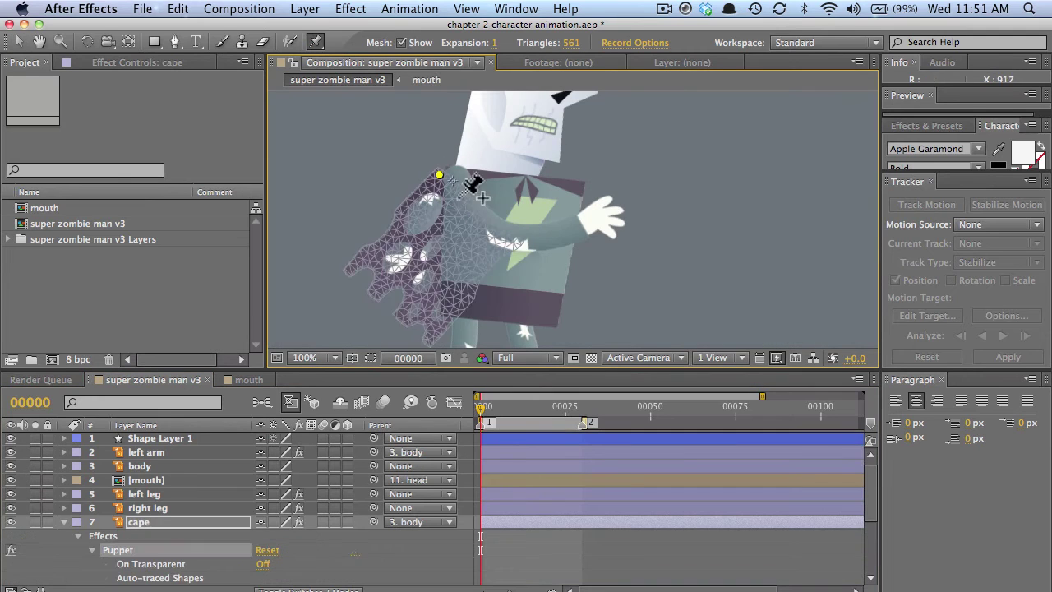
left_click(475, 207)
left_click(512, 238)
left_click(479, 265)
left_click(450, 244)
left_click(430, 231)
left_click(399, 212)
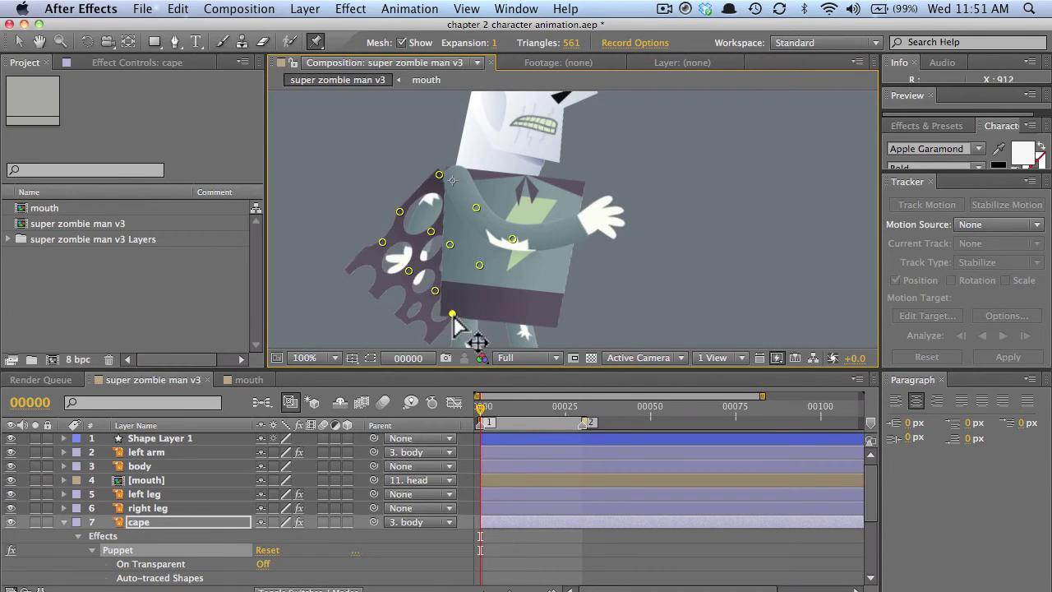
left_click(402, 318)
left_click(346, 270)
- Adjust the cape's pins at frame 0 and rotate the cape so it flies out behind the body
left_click(18, 41)
scroll(493, 556, "down", 5)
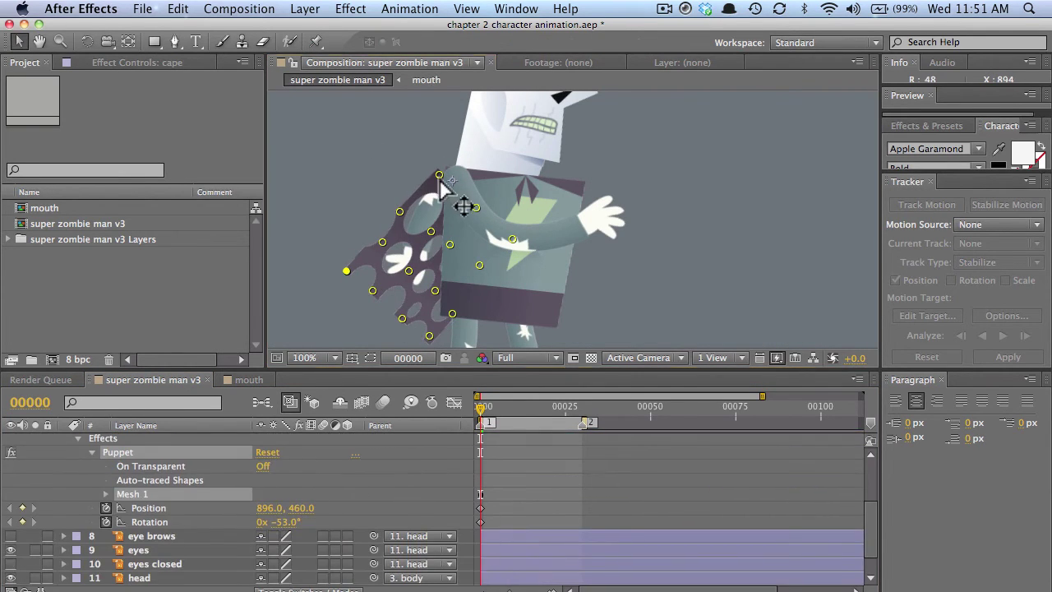
left_click_drag(439, 174, 448, 172)
left_click_drag(400, 211, 409, 214)
key("u")
key("r")
left_click_drag(275, 508, 316, 508)
key("u")
scroll(538, 464, "down", 5)
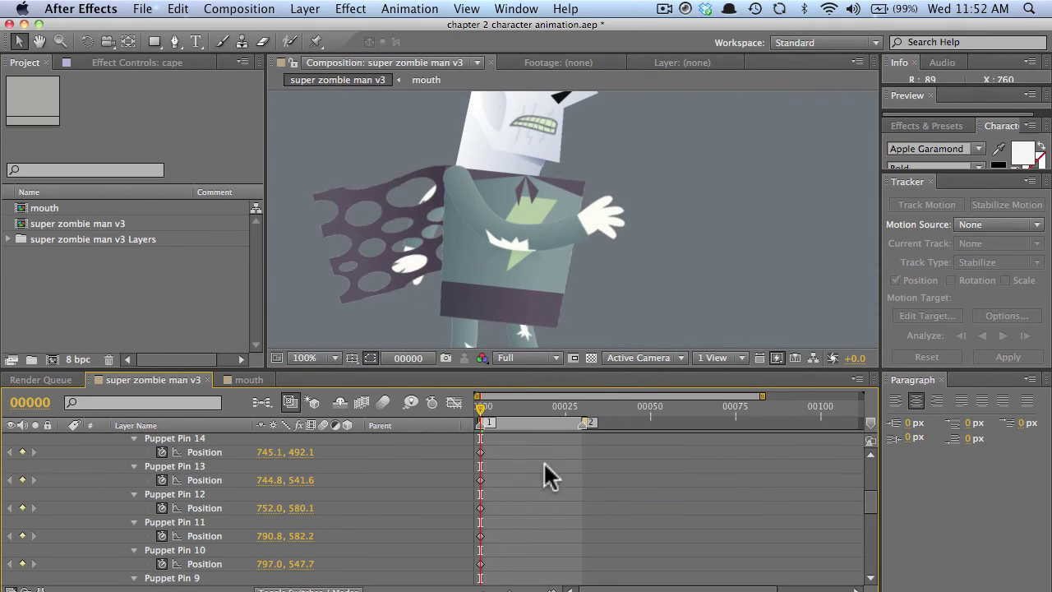
- Copy the cape's frame 0 keyframes and paste them at frame 30
key("2")
scroll(507, 457, "up", 5)
left_click_drag(502, 464, 478, 508)
key("super+c")
key("super+v")
- Set the cape's rotation to -7° at frame 15 and collapse its puppet pin properties
left_click_drag(474, 404, 531, 410)
left_click_drag(289, 502, 304, 502)
scroll(154, 486, "up", 10)
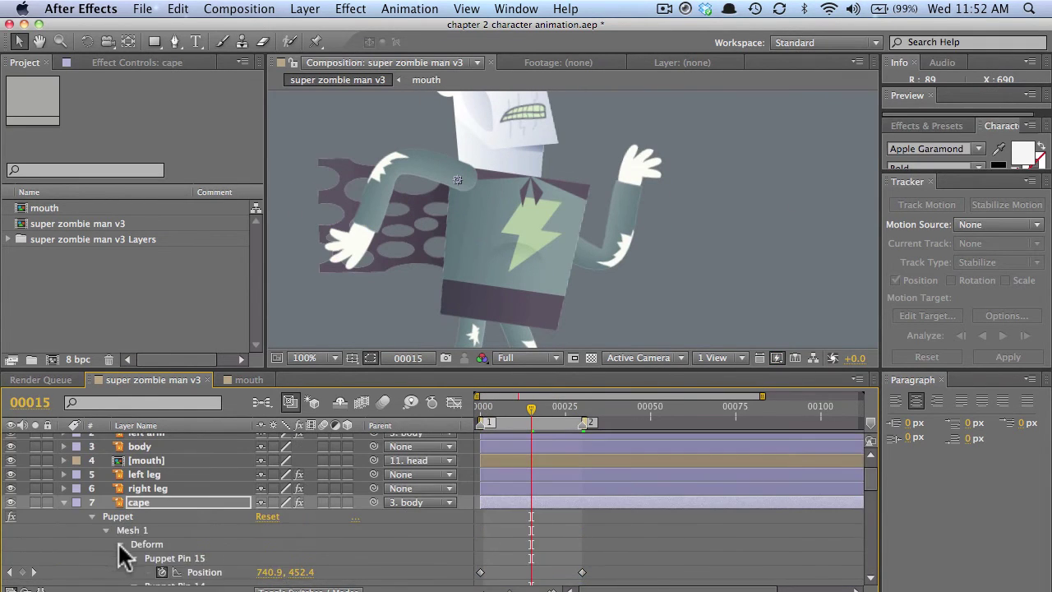
left_click(120, 544)
left_click(106, 530)
left_click(118, 516)
- Reposition the cape's middle and outer puppet pins at frame 15 to give it a wavy shape
left_click_drag(409, 237, 409, 227)
left_click_drag(403, 168, 403, 180)
left_click_drag(364, 168, 360, 214)
left_click_drag(364, 240, 364, 247)
left_click_drag(318, 160, 318, 154)
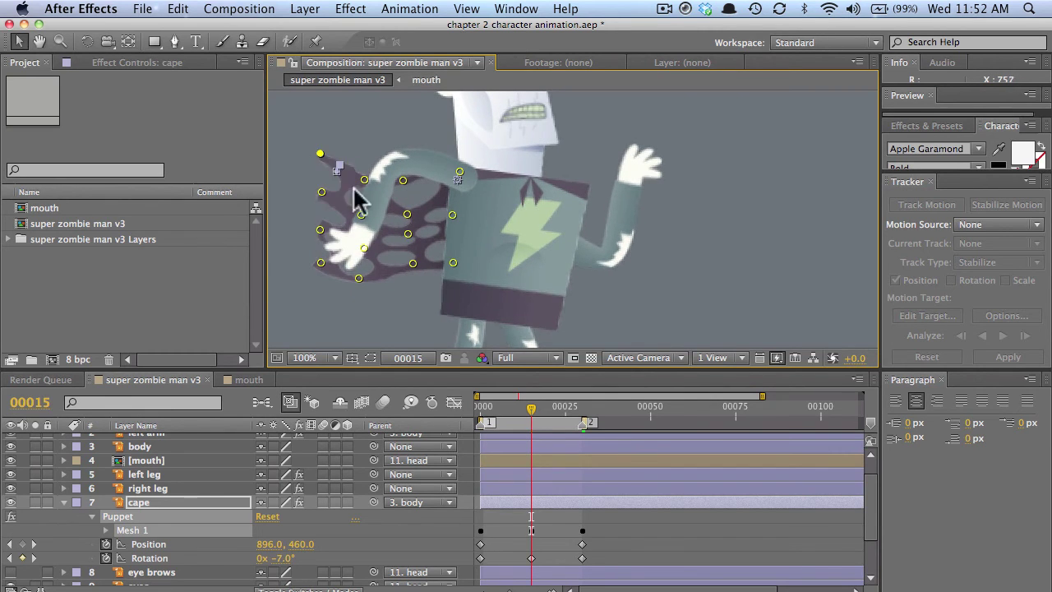
- Keyframe the cape's rotation at -27.4° at frame 7 and shift its inner puppet pins toward the body and downward
left_click_drag(530, 409, 502, 413)
left_click_drag(289, 559, 277, 559)
mouse_move(503, 408)
left_mouse_down()
mouse_move(482, 406)
mouse_move(502, 411)
left_mouse_up()
left_click(132, 518)
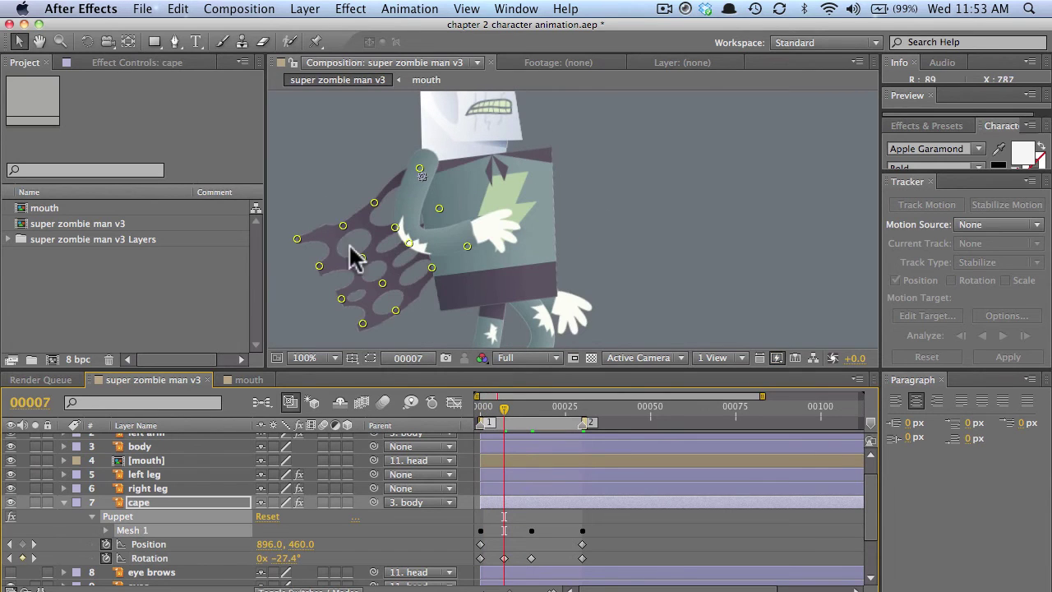
left_click_drag(352, 253, 365, 264)
left_click_drag(389, 302, 401, 316)
left_click_drag(378, 207, 419, 251)
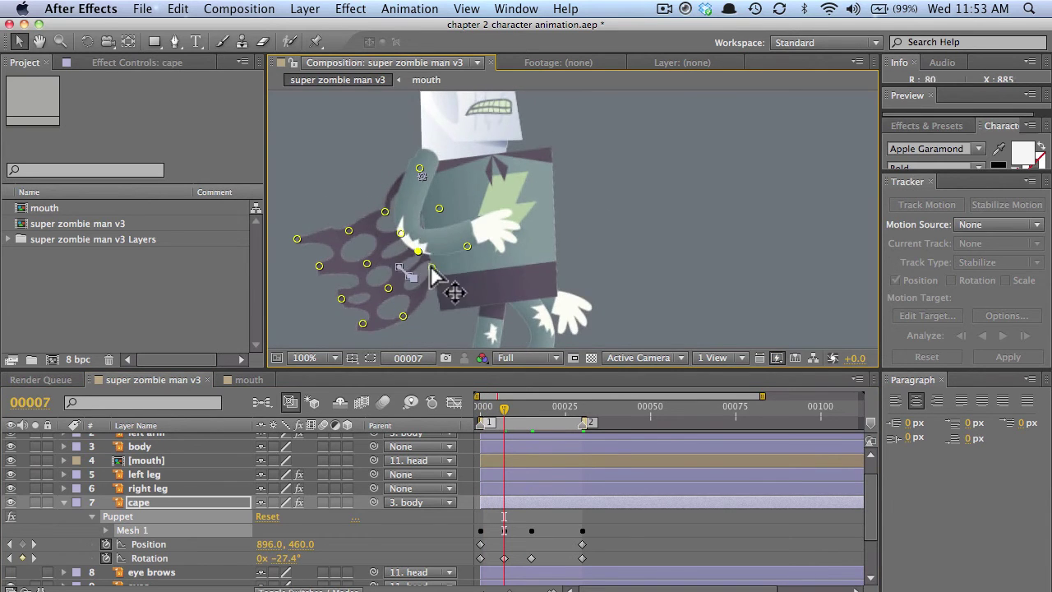
- Reshape the cape at frame 12 by raising the pin near the shoulder and lowering the pins at the outer hem
mouse_move(504, 409)
left_mouse_down()
mouse_move(491, 407)
mouse_move(521, 407)
left_mouse_up()
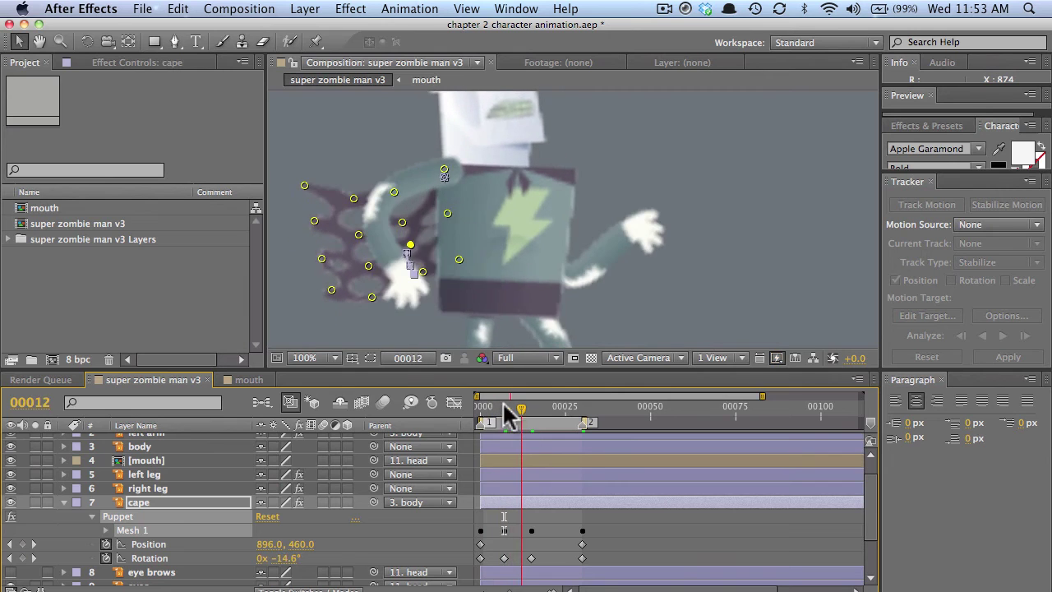
left_click_drag(396, 196, 391, 182)
left_click_drag(331, 290, 334, 312)
left_click_drag(321, 259, 319, 281)
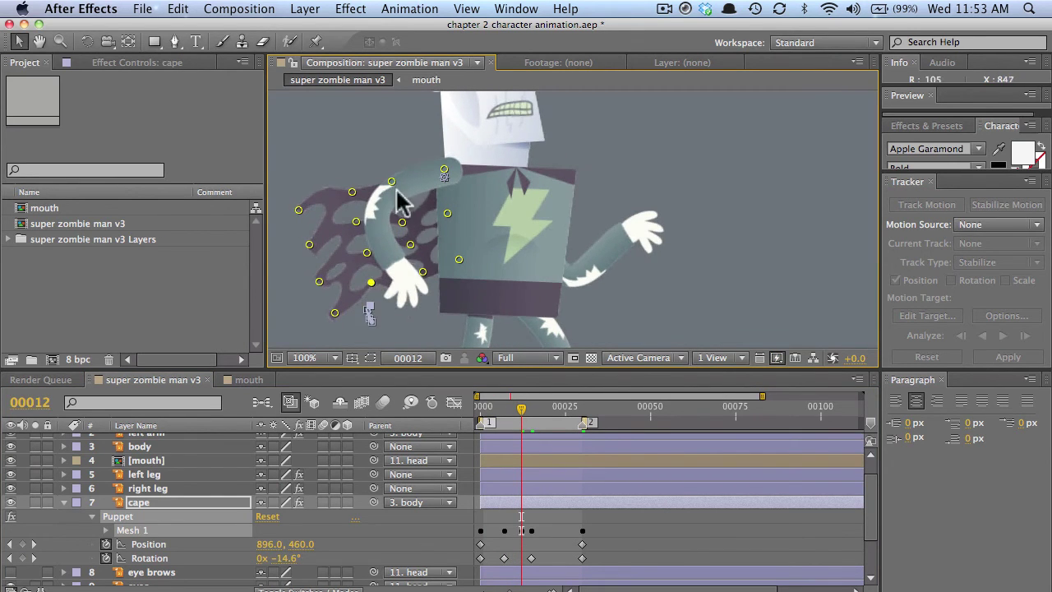
- Reshape the cape at frame 21 by lifting its upper-edge and middle puppet pins, and fine-tune its rotation
left_click_drag(521, 408, 552, 406)
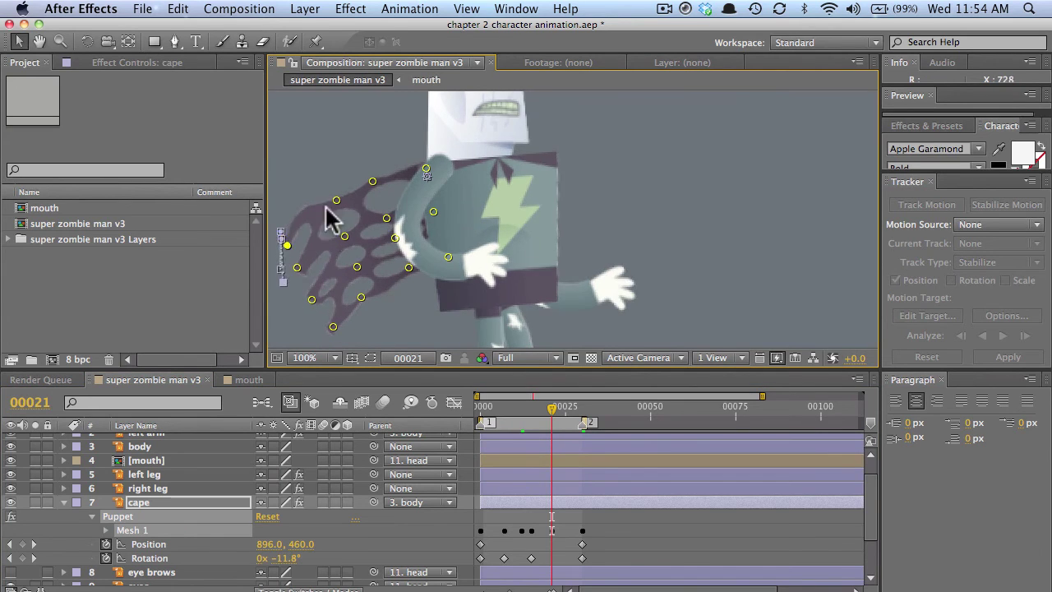
left_click_drag(357, 267, 353, 252)
left_click_drag(361, 297, 360, 282)
left_click_drag(340, 223, 326, 173)
left_click_drag(372, 181, 371, 168)
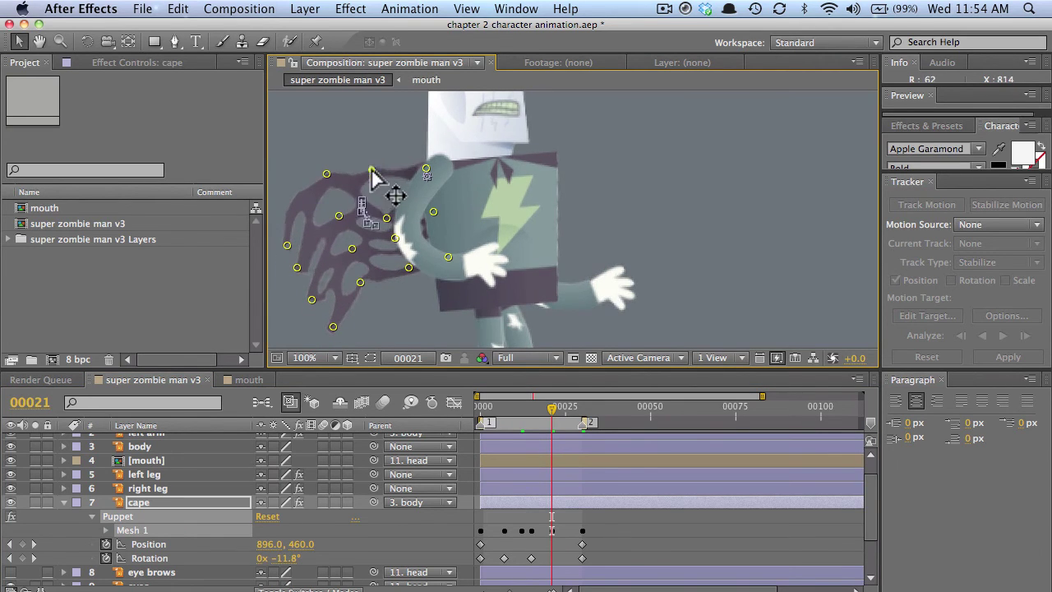
mouse_move(386, 218)
left_mouse_down()
mouse_move(387, 192)
mouse_move(387, 217)
left_mouse_up()
key("super+z")
left_click_drag(407, 266, 406, 251)
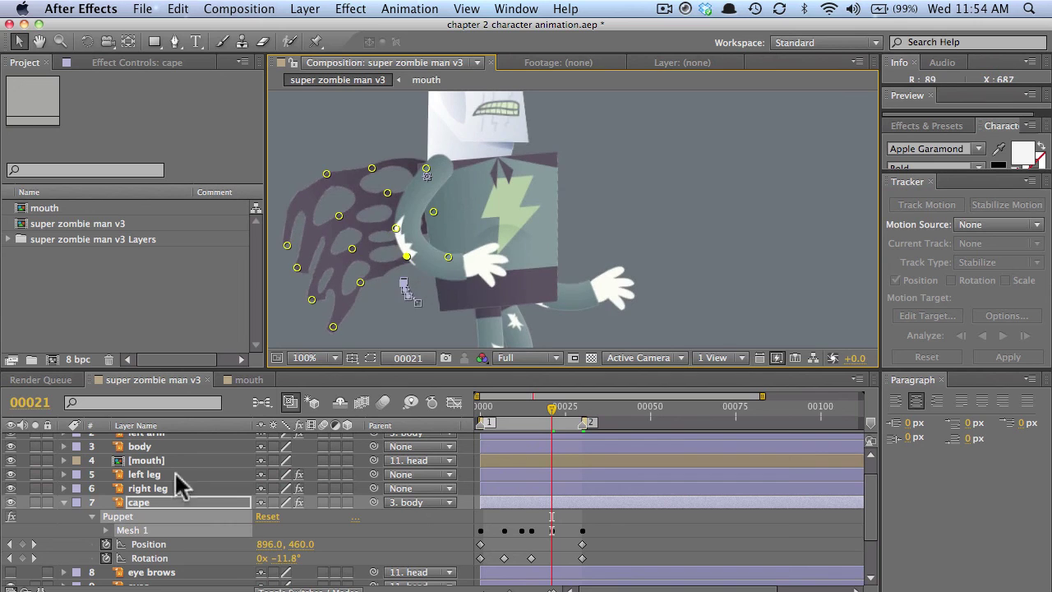
left_click_drag(310, 557, 302, 556)
- Reveal the cape's individual puppet pin keyframes and delete the ones at frame 21
left_click_drag(552, 406, 521, 417)
left_click(544, 518)
left_click(106, 530)
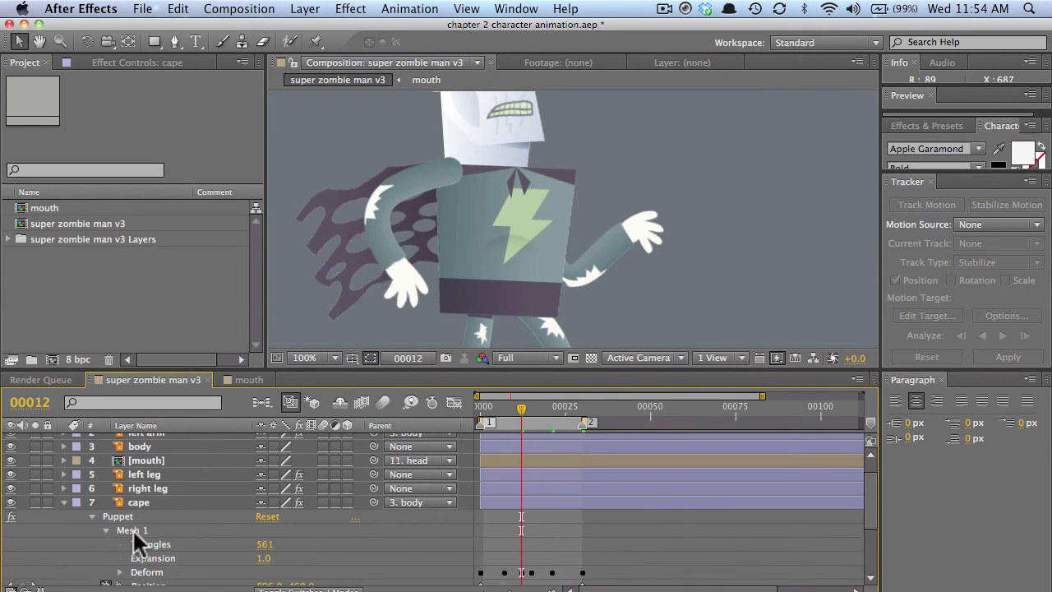
scroll(131, 526, "down", 3)
left_click(123, 469)
key("u")
scroll(538, 461, "down", 2)
left_click_drag(544, 460, 558, 444)
key("Delete")
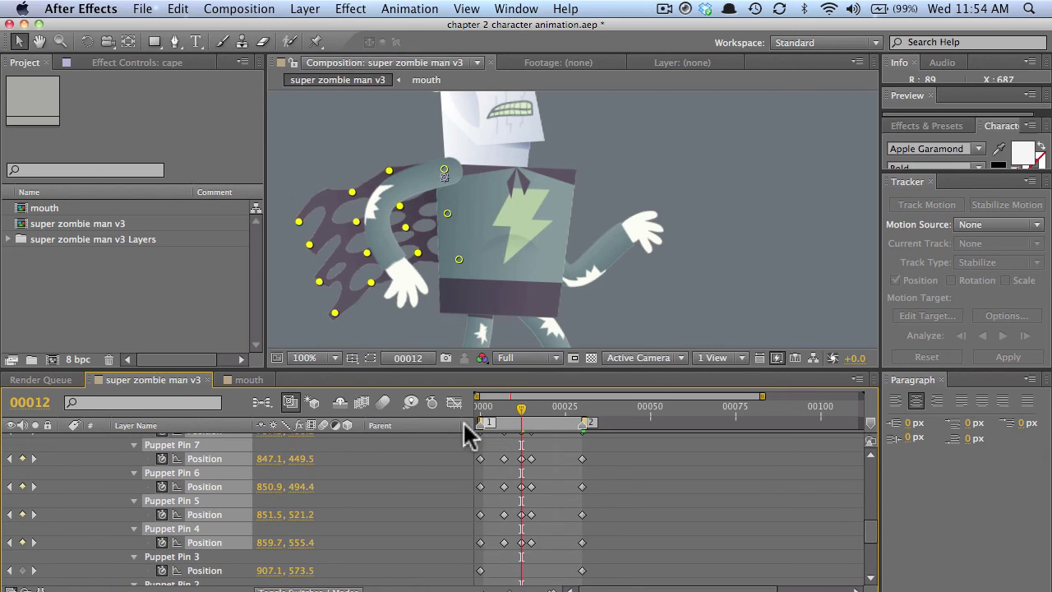
- Copy the cape's puppet pin keyframes from frames 7 and 12 and paste them starting at frame 19
left_click_drag(485, 409, 542, 416)
left_click_drag(524, 560, 483, 466)
key("super+c")
left_click_drag(541, 410, 545, 414)
key("super+v")
scroll(534, 480, "down", 8)
- Reposition the cape's puppet pins at frame 30 along its upper edge, middle and lower inner side
left_click_drag(483, 407, 581, 406)
left_click(395, 284)
scroll(160, 536, "up", 8)
left_click(156, 536)
left_click_drag(426, 266, 429, 272)
left_click_drag(413, 232, 406, 216)
left_click_drag(396, 182, 399, 187)
left_click(315, 194)
left_click_drag(314, 195, 362, 199)
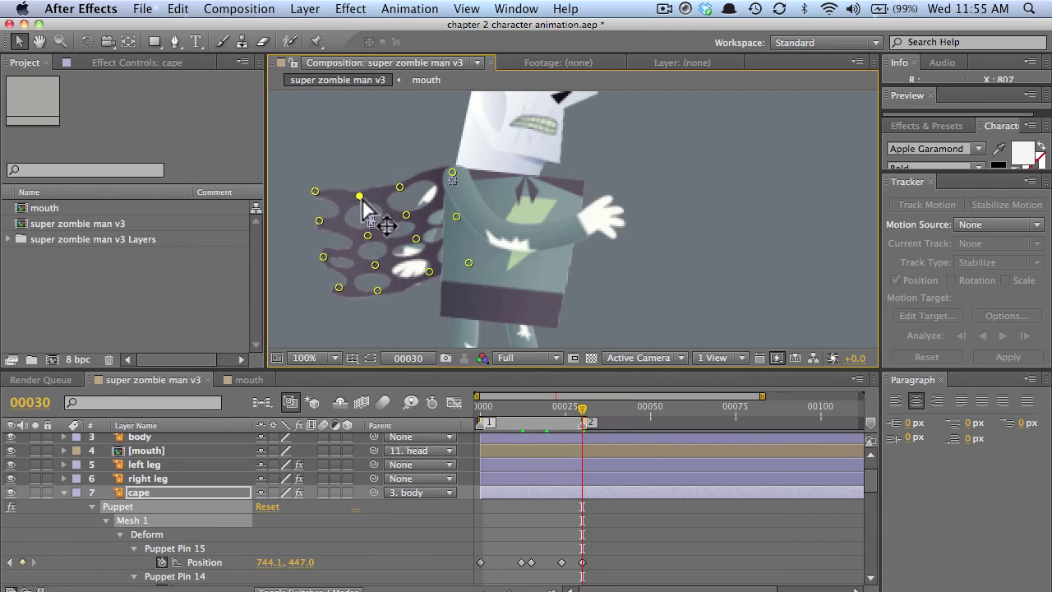